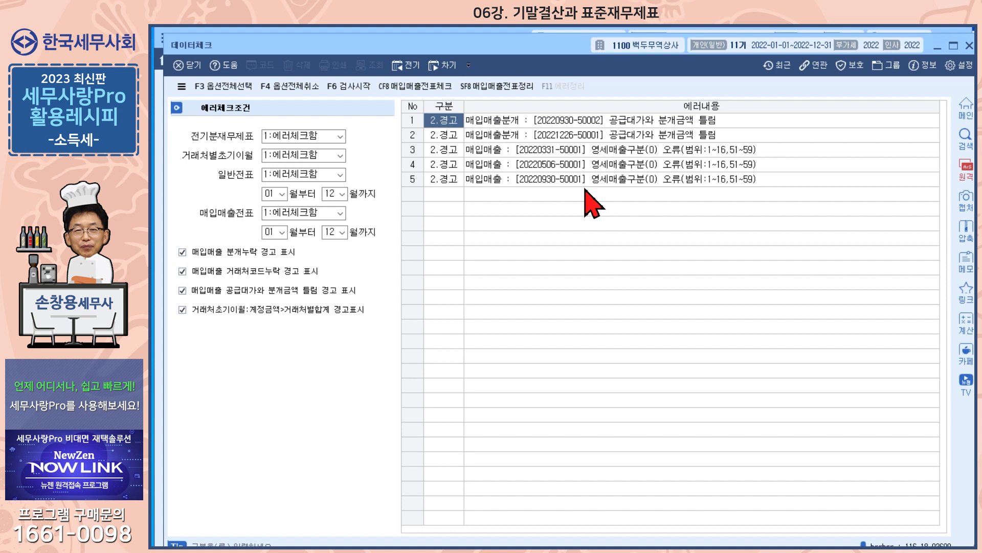
Open the 현금예금조정 screen from 결산관리 and set the review period to 2022 months 01–12 with account option 2 (인출금).
click(970, 47)
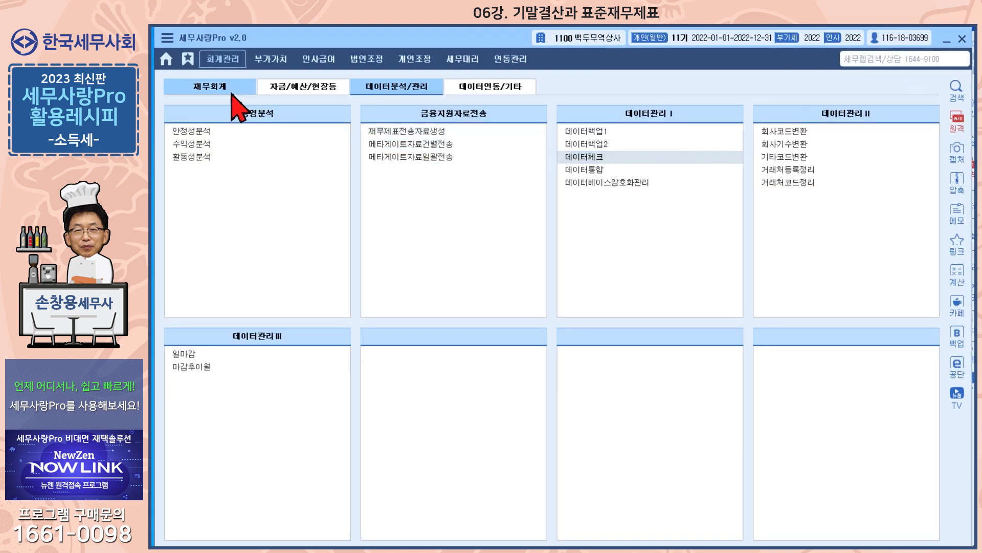
click(227, 88)
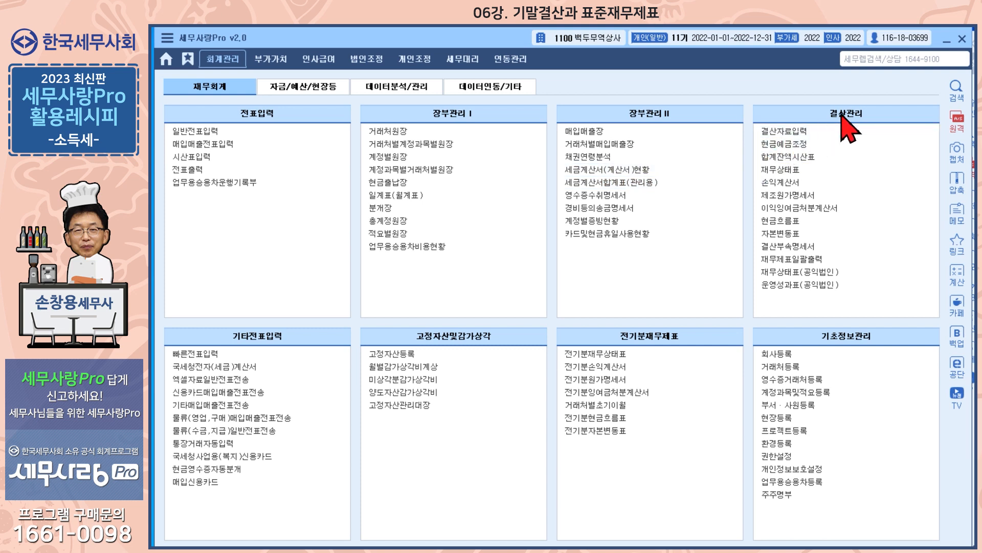
click(790, 146)
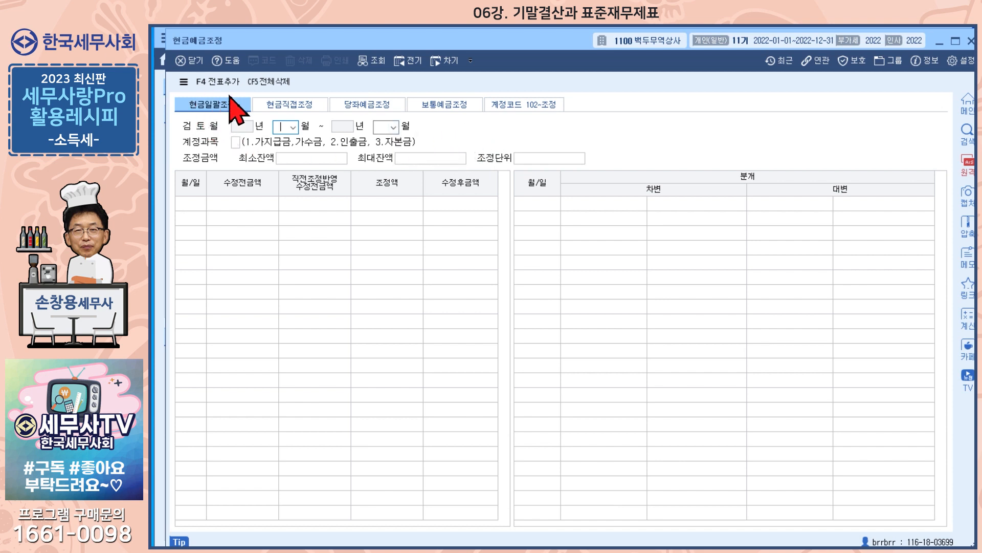
text(0112)
key(Return)
text(2)
key(Return)
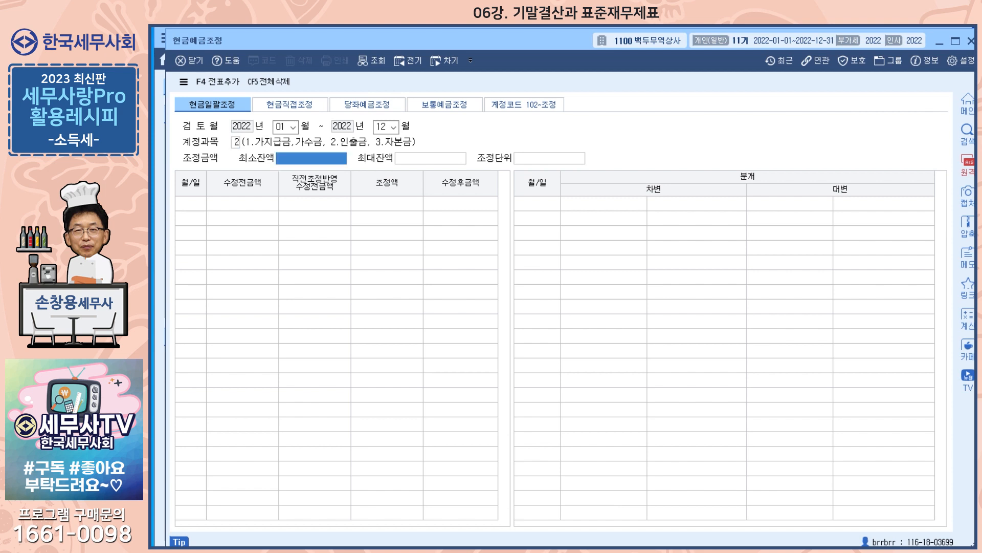
Generate the cash adjustments with a minimum balance of 1,000,000, maximum balance of 2,000,000 and adjustment unit of 2,000,000, and review them through December.
text(1000000)
key(Return)
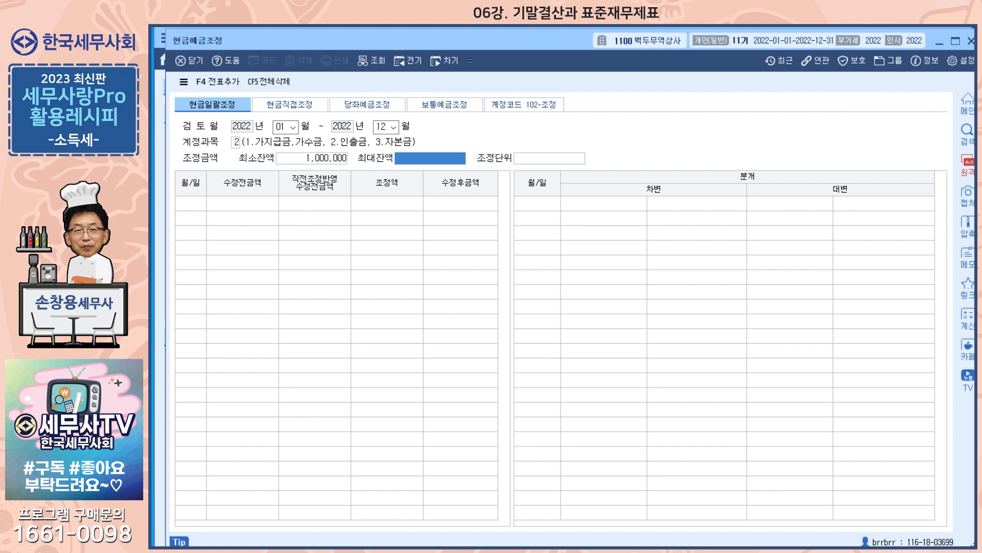
text(2000000)
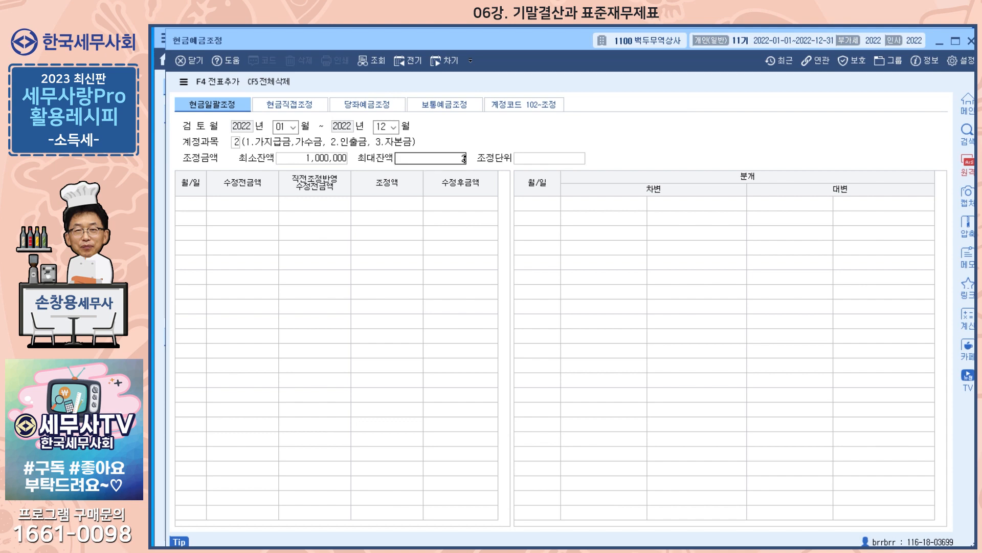
key(Return)
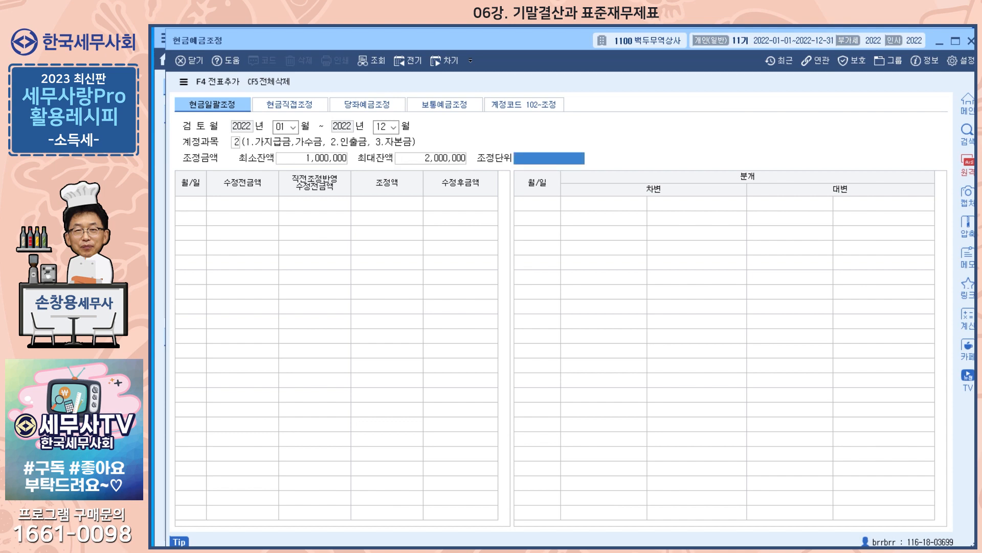
text(2000000)
key(Return)
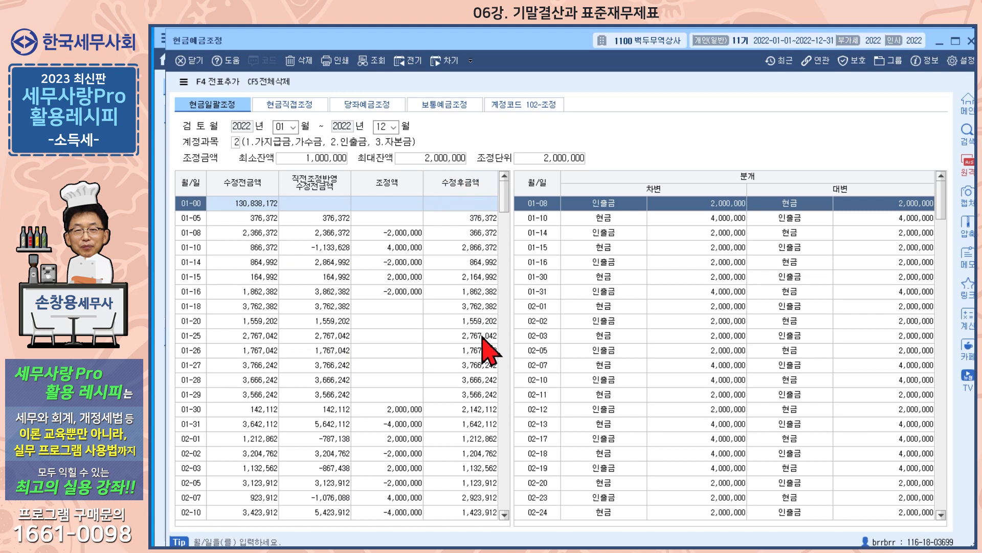
drag(504, 204, 513, 514)
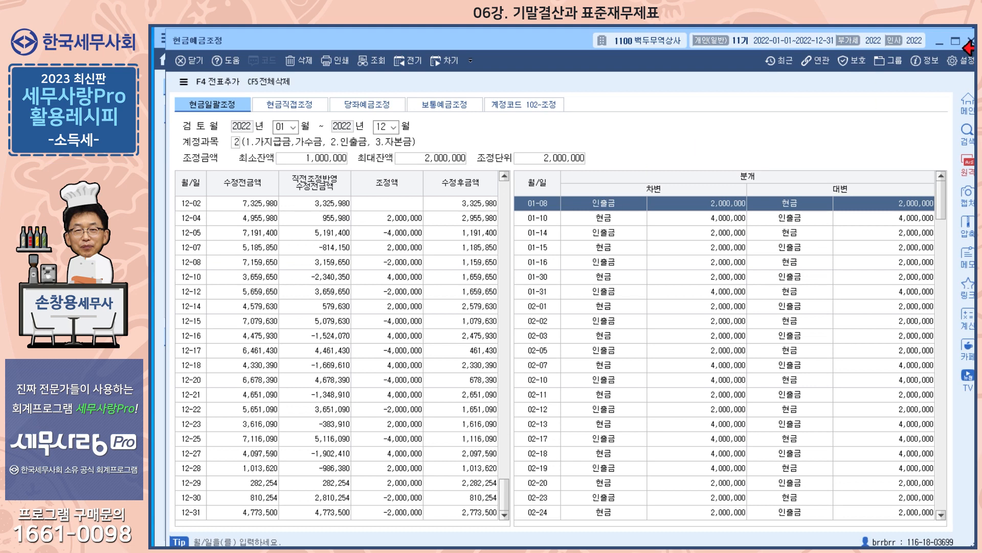
click(971, 41)
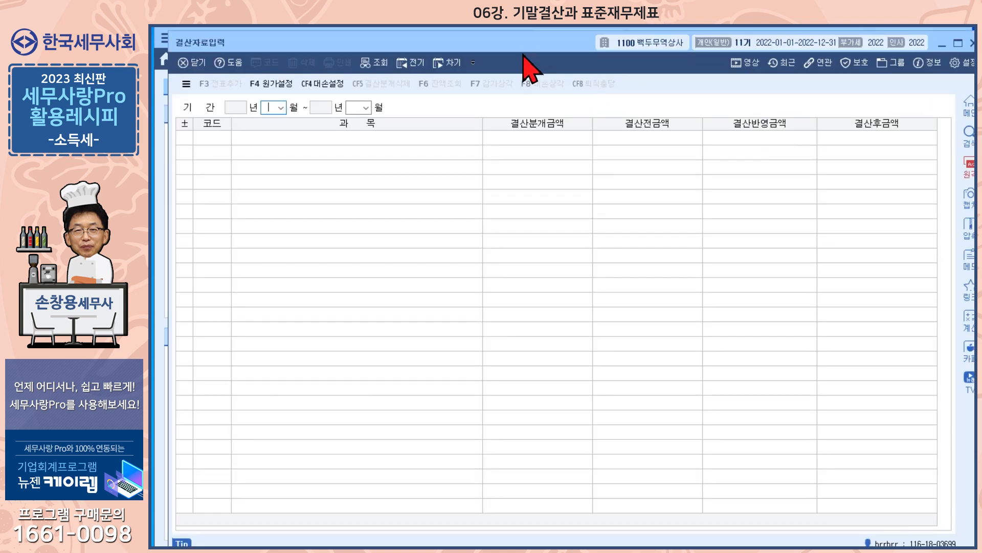
Open 일반전표입력 for December 2022 to examine the year-end closing entries.
click(160, 181)
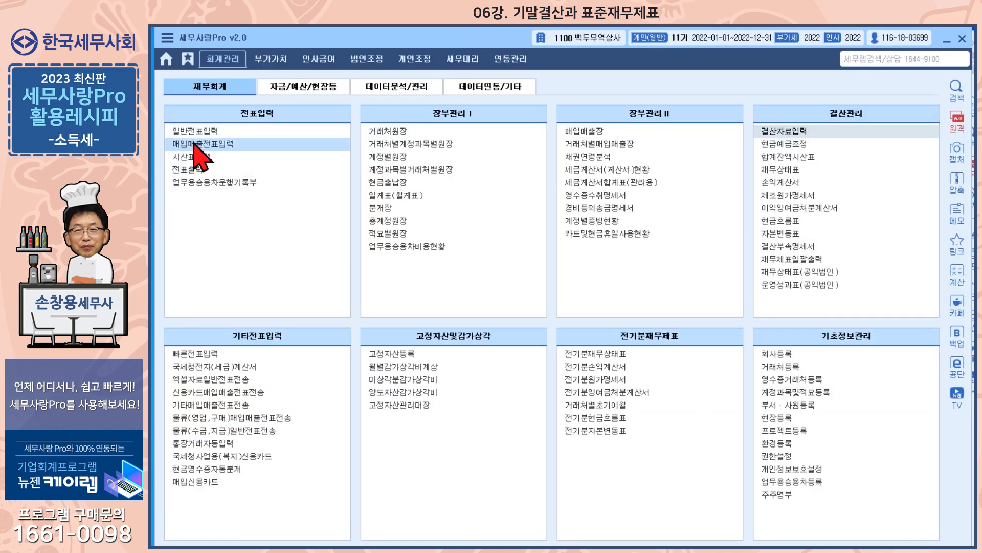
click(199, 132)
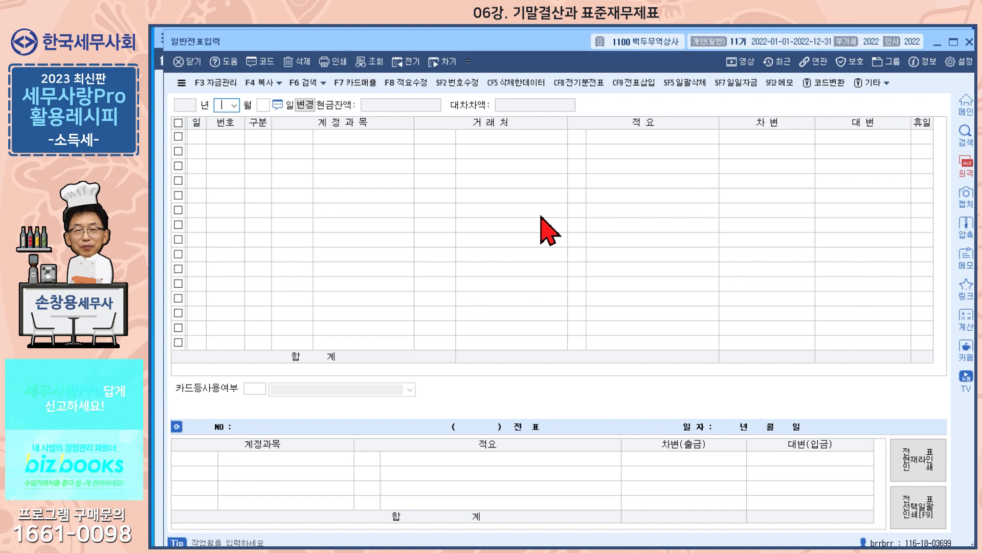
text(2)
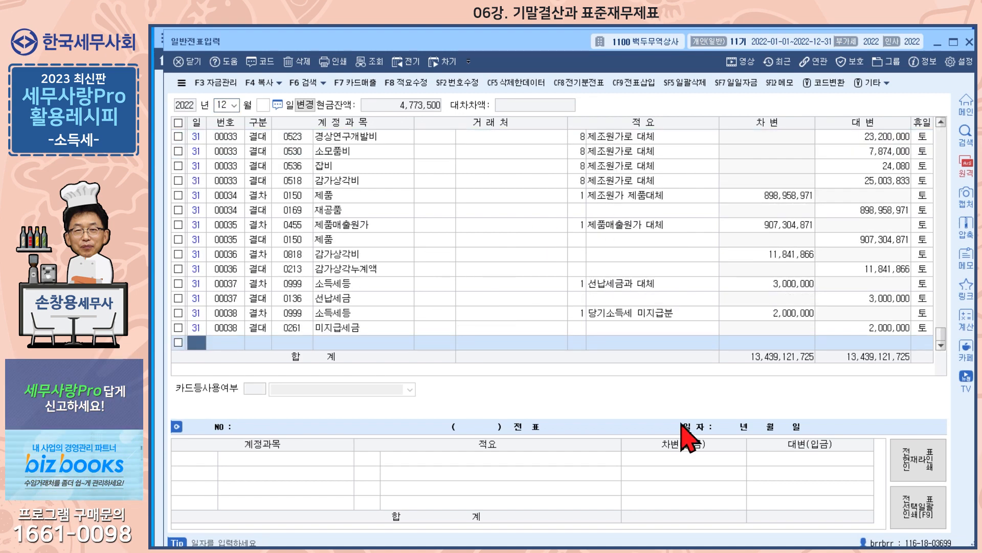
Load the 결산자료입력 closing data for 2022 months 01–12 and look through the cost items.
click(478, 550)
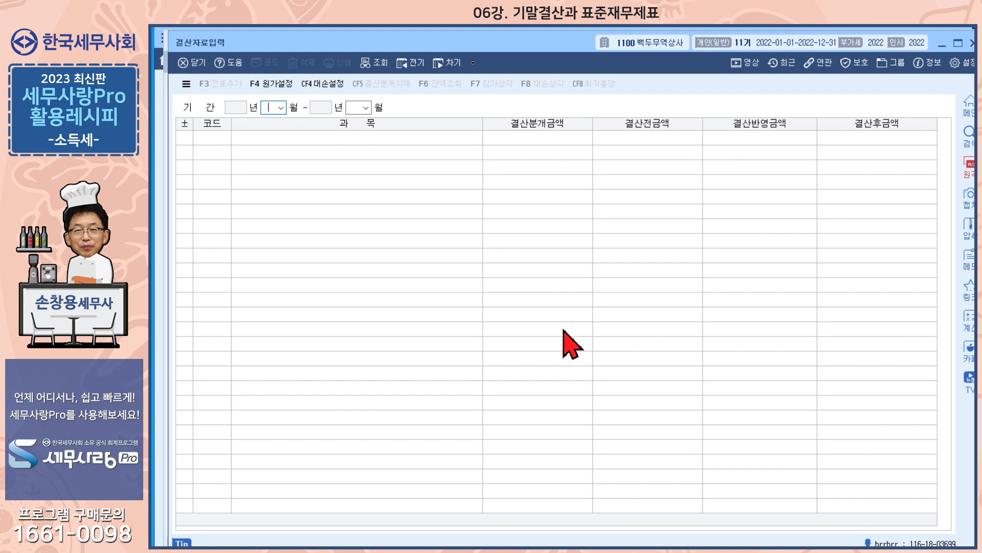
text(01)
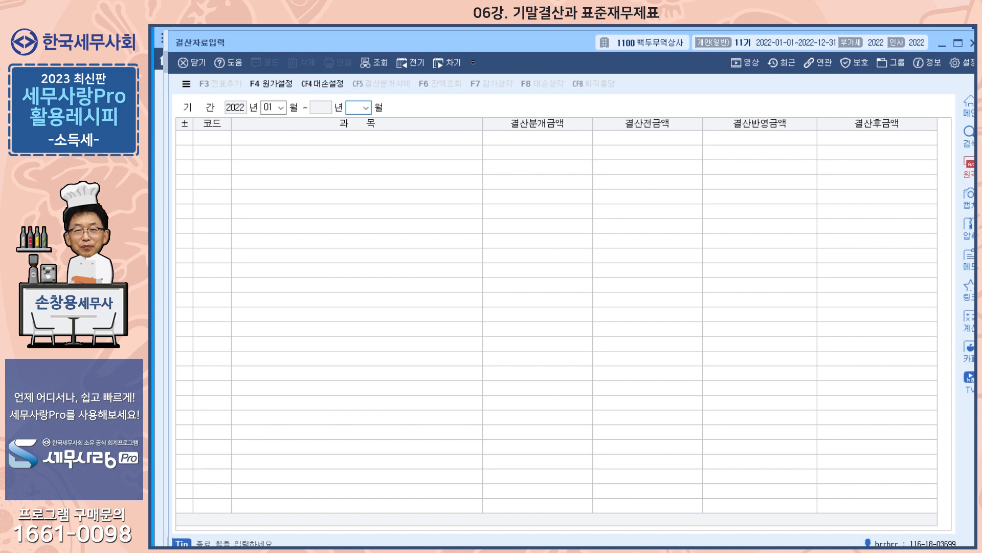
text(12)
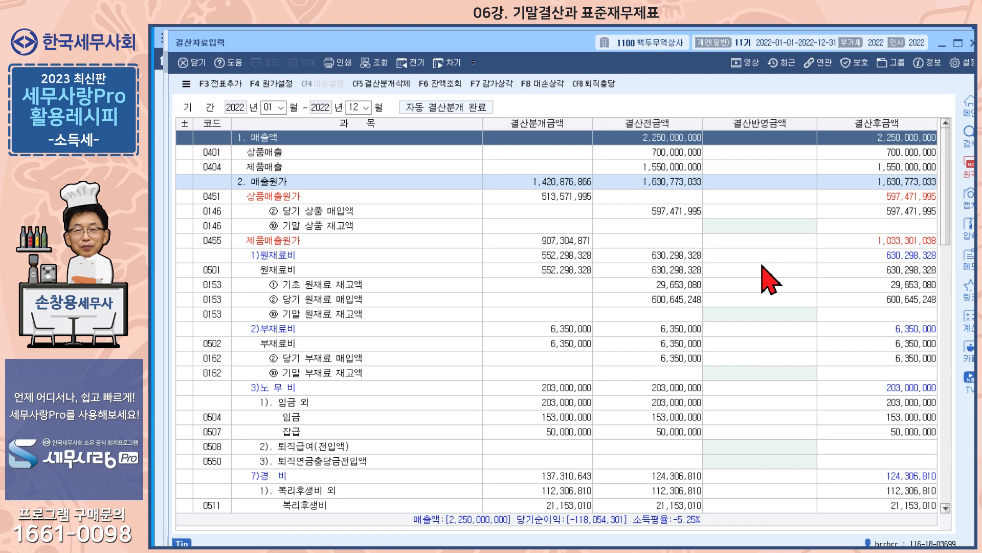
scroll(784, 328, down, 5)
scroll(785, 338, up, 5)
scroll(762, 261, down, 2)
scroll(761, 263, up, 2)
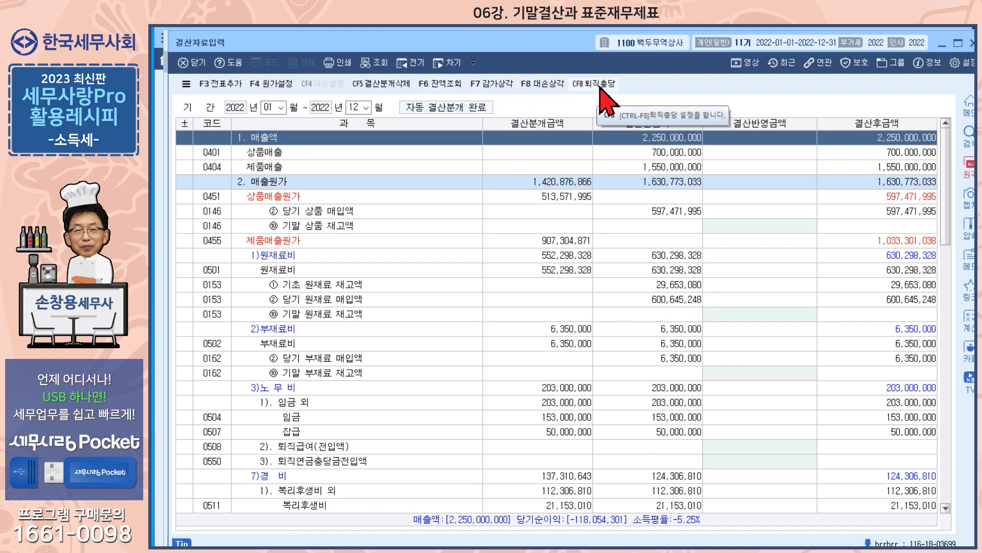
Apply the fixed-asset depreciation (감가상각) amounts to the closing data and check the 일반감가상각비 row.
click(494, 86)
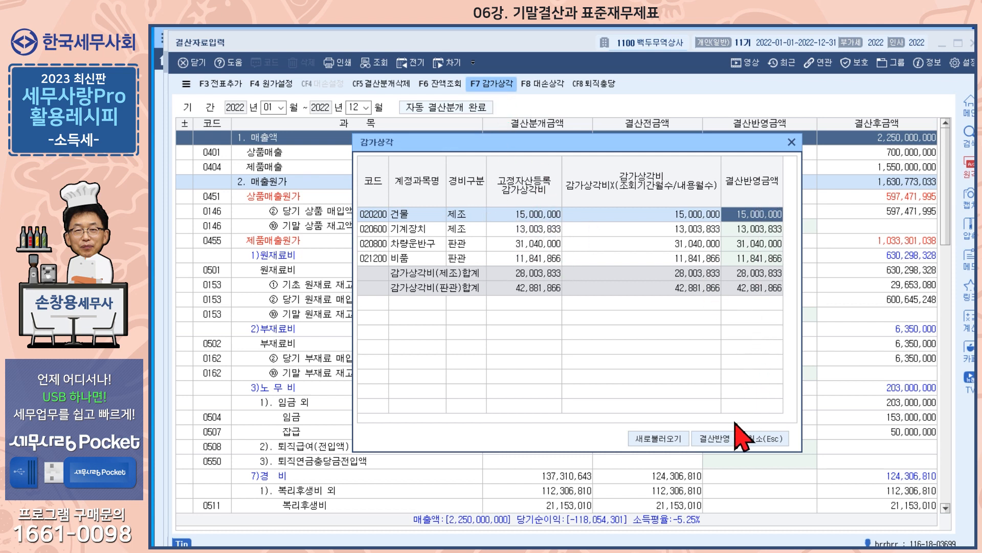
click(719, 446)
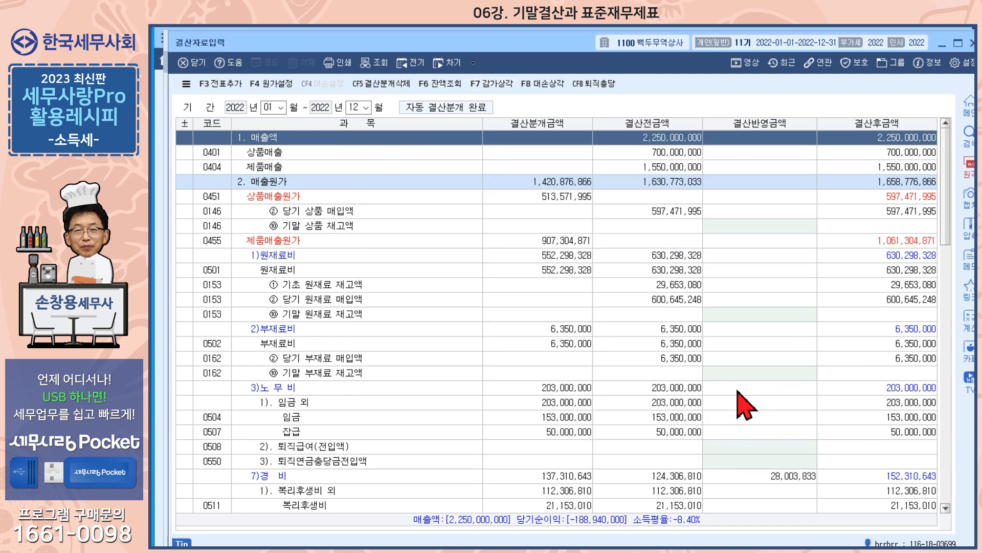
scroll(757, 341, down, 6)
scroll(762, 343, down, 5)
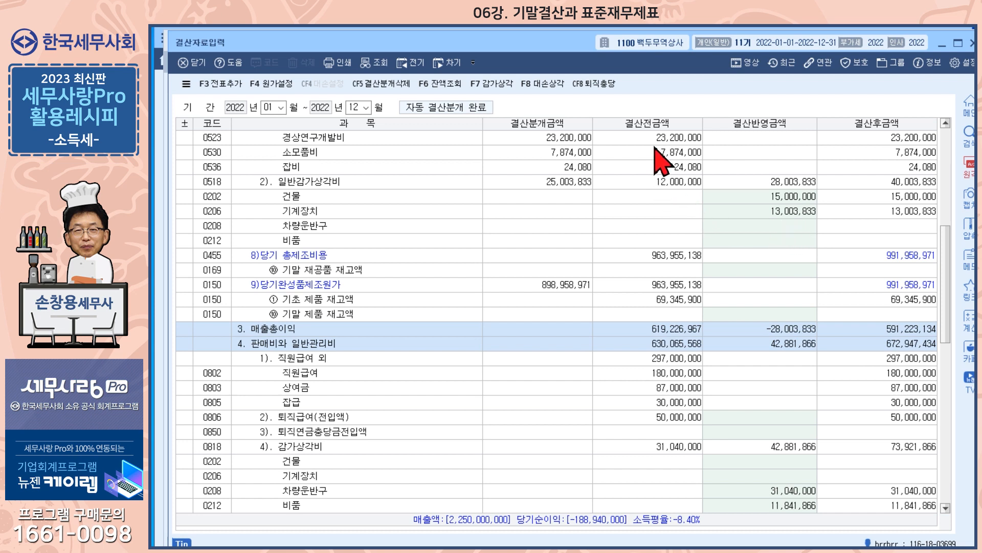
click(670, 185)
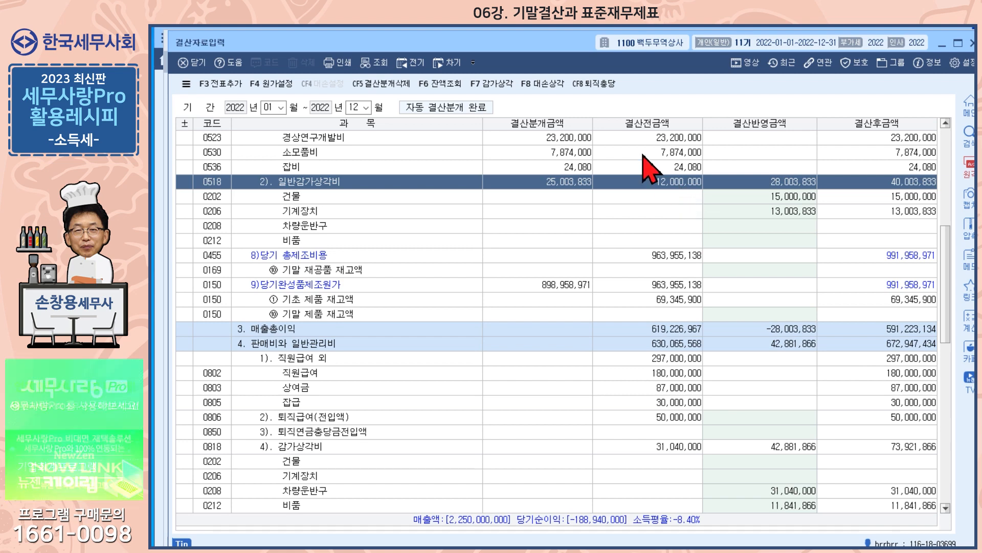
Examine the 감가상각, 대손상각 and 퇴직충당 calculations without applying them to the closing data.
click(504, 86)
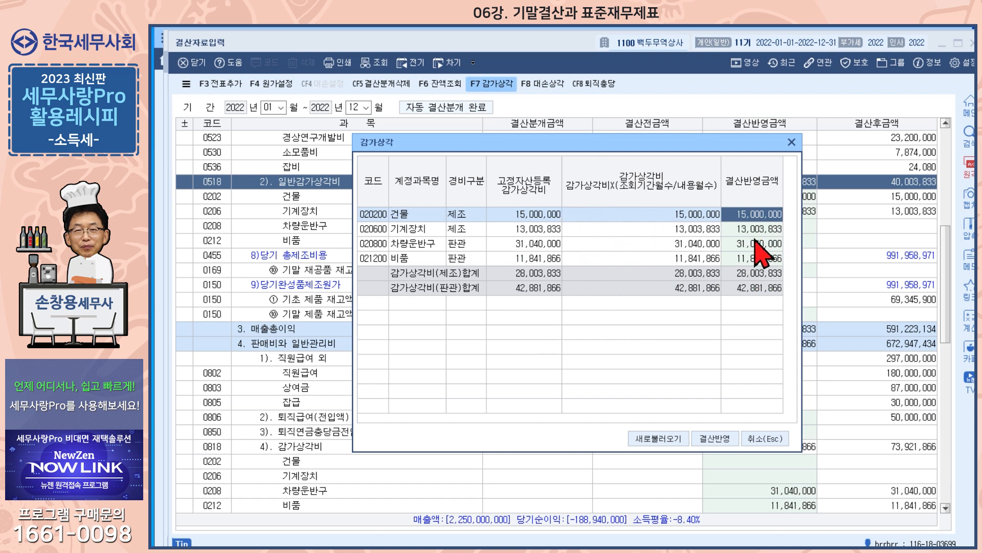
click(792, 142)
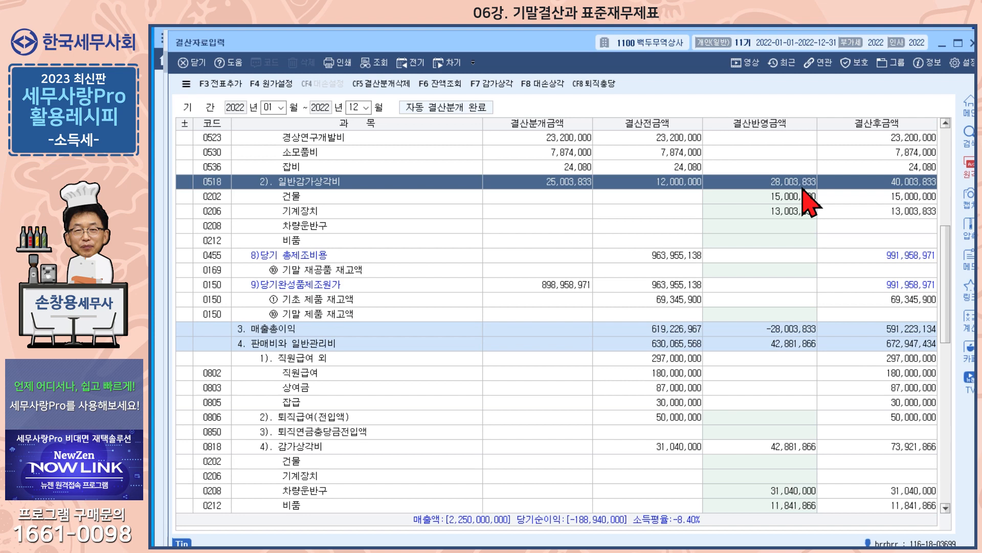
click(544, 85)
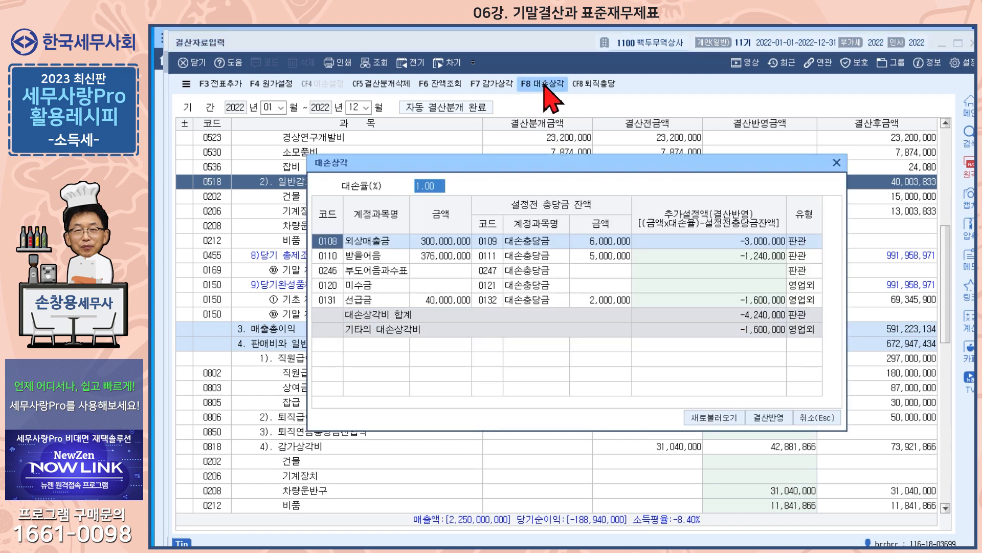
click(814, 417)
click(594, 83)
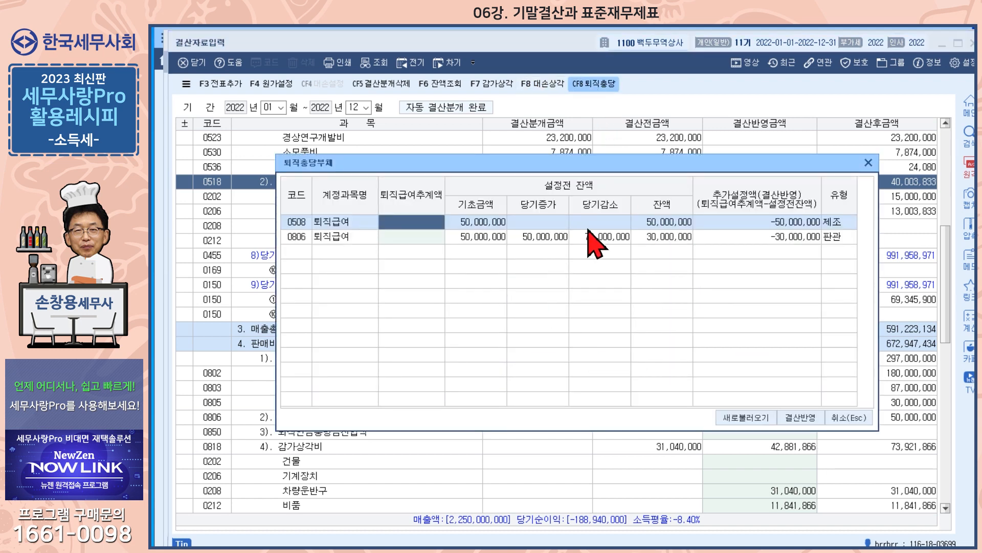
click(850, 417)
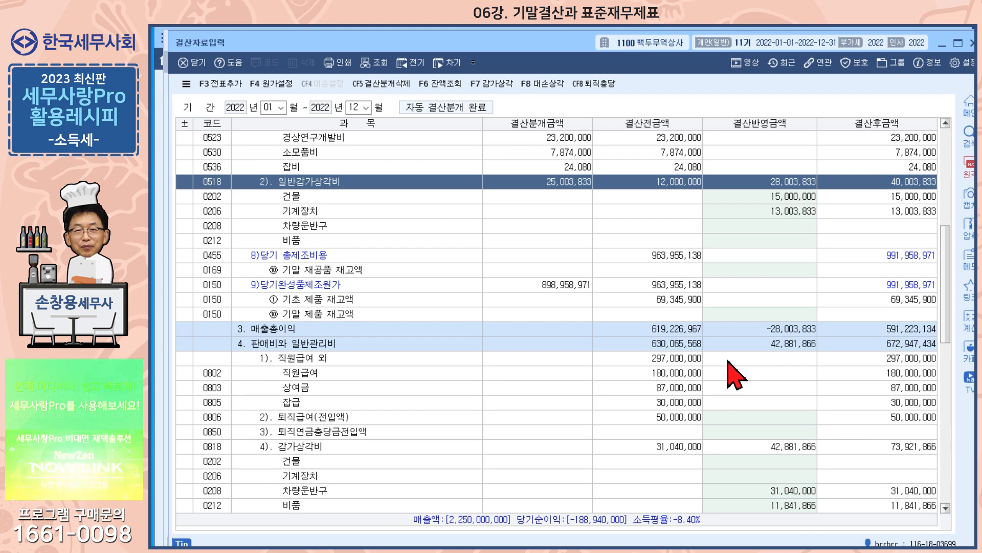
Enter closing amounts of 3,000,000 for 선납세금 and 2,000,000 for 추가계상액 under 소득세등.
scroll(731, 368, down, 15)
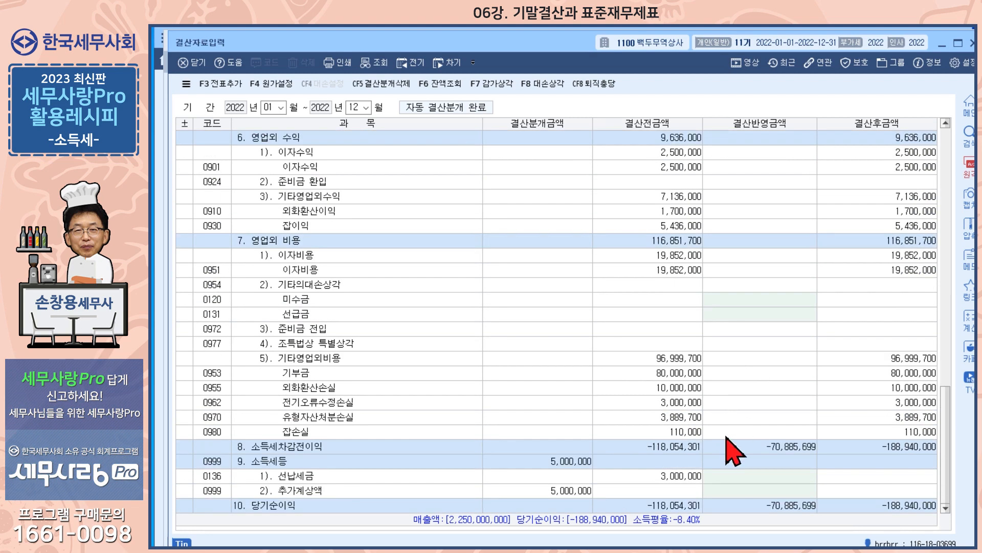
click(685, 476)
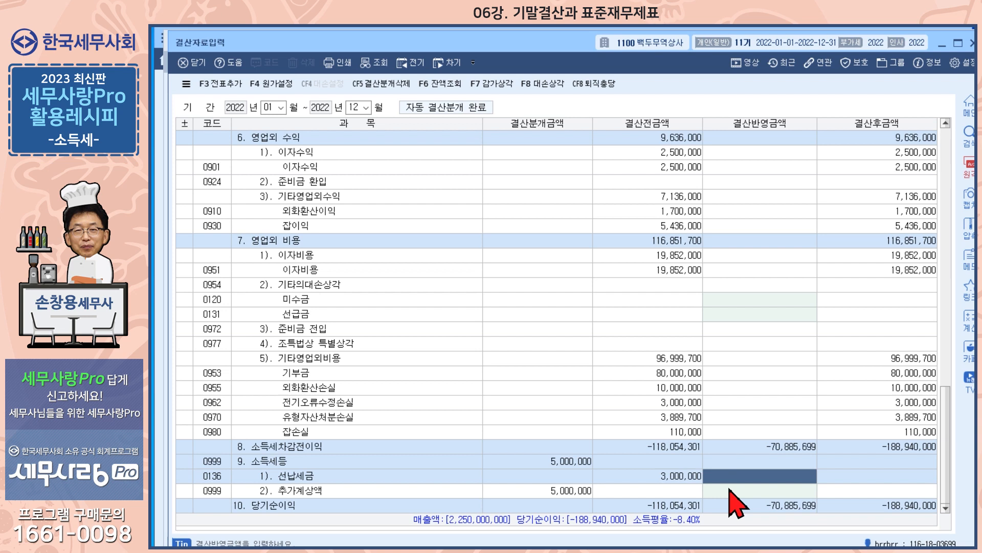
text(3000000)
key(Return)
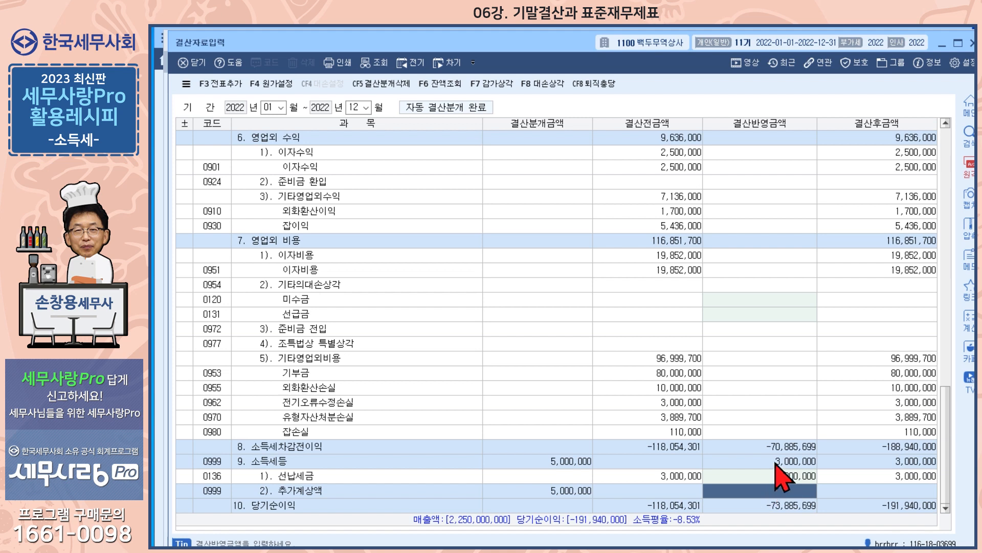
text(2,000,000)
key(Return)
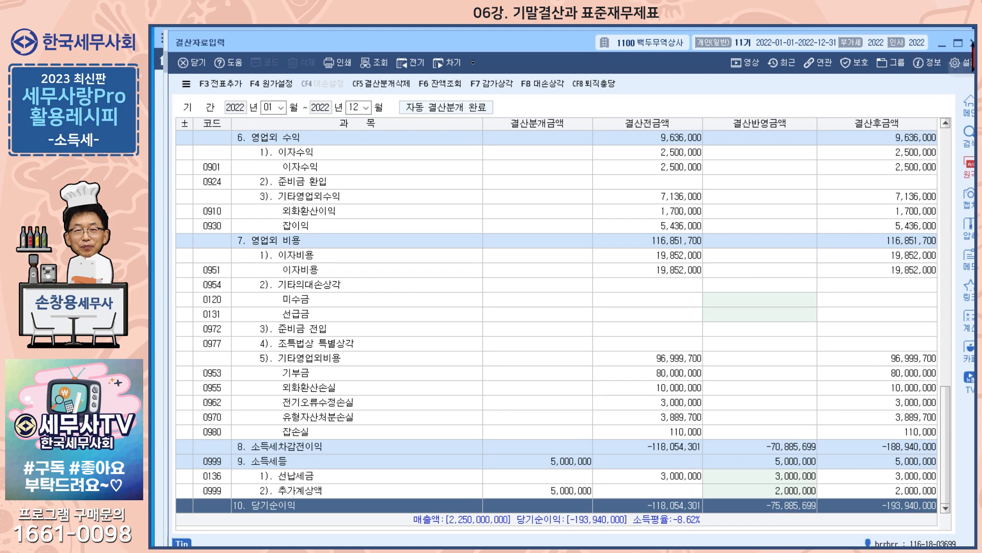
Leave the closing and voucher screens and view the December 2022 제조원가명세서 in its standard (표준용) form.
click(972, 43)
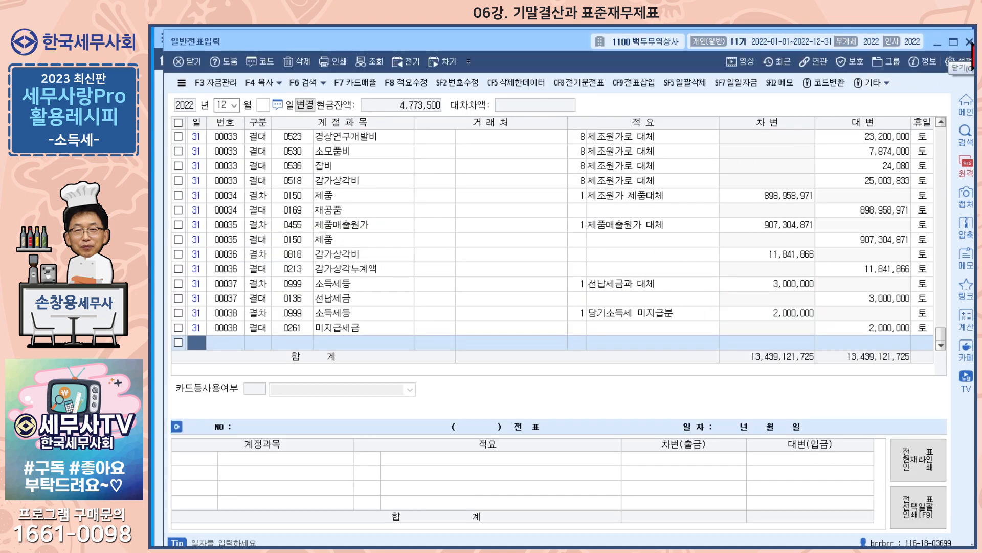
click(970, 42)
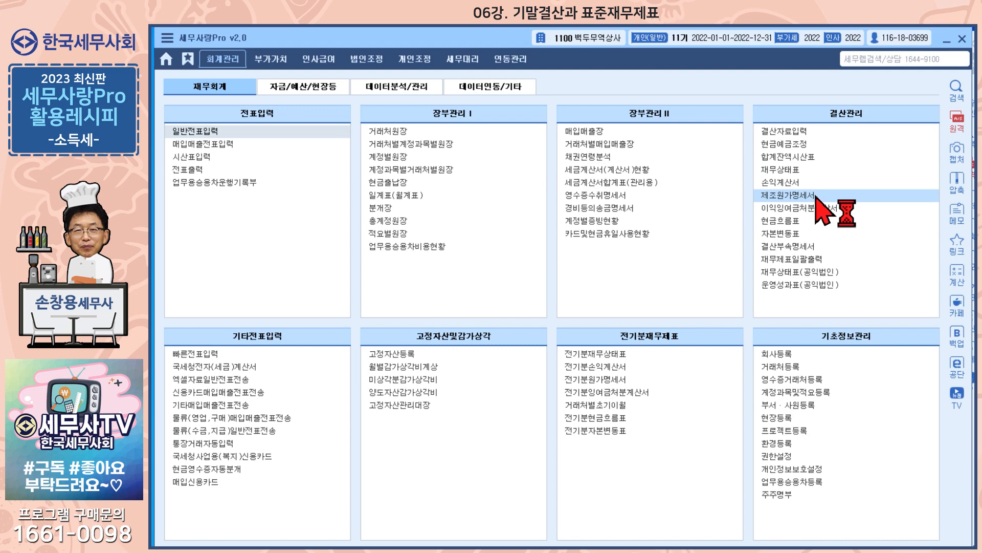
click(788, 195)
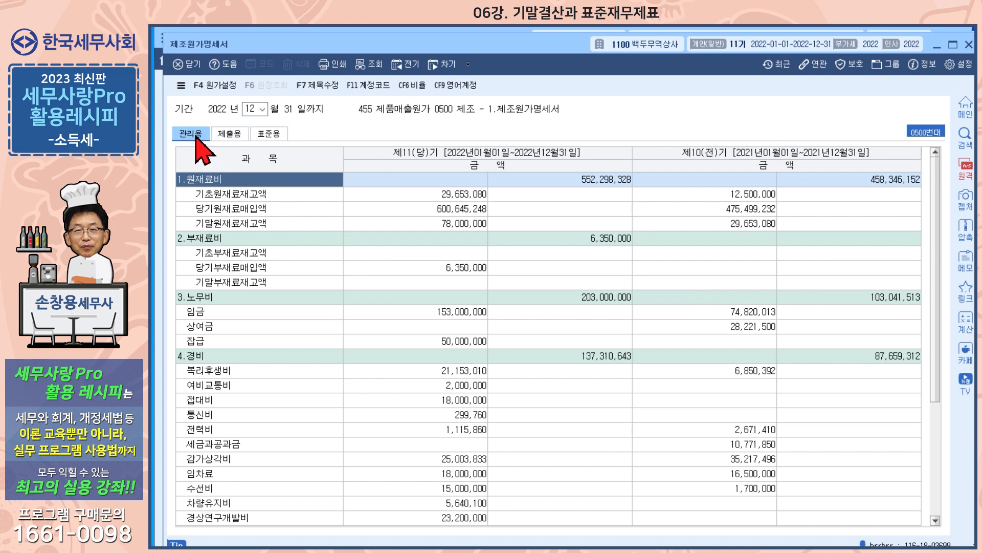
click(270, 134)
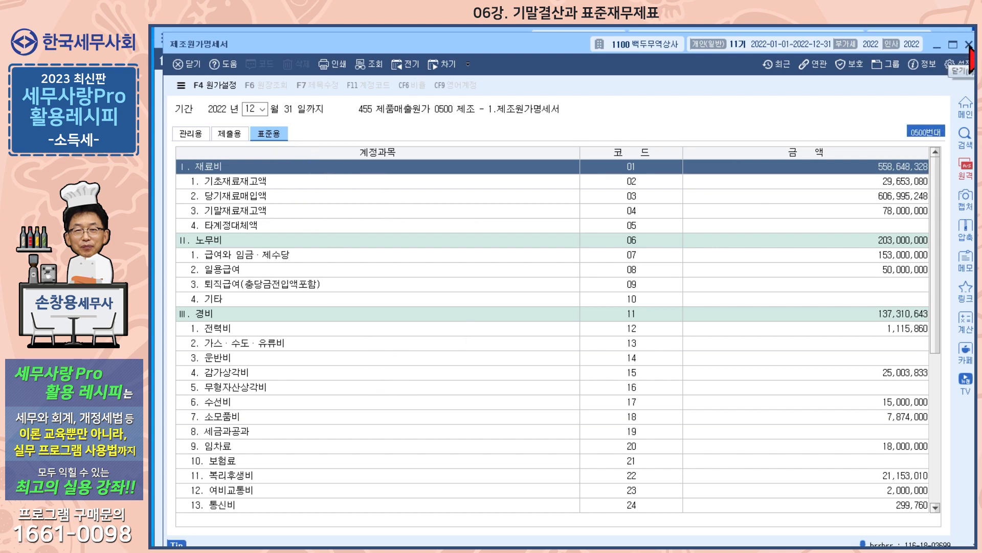
Close the manufacturing cost statement and open the December 2022 손익계산서.
click(970, 46)
click(789, 183)
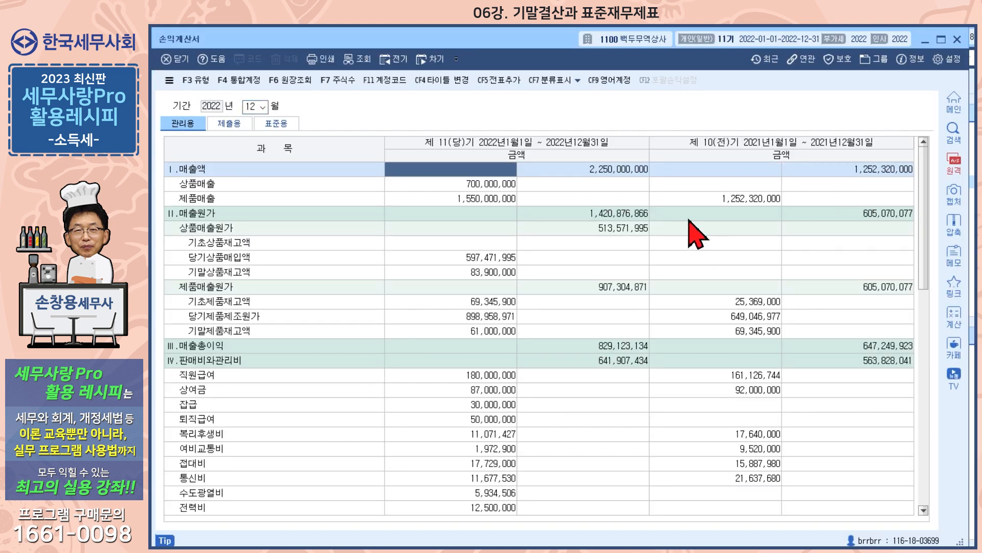
Review the 손익계산서 down to 당기순이익, view its 제출용 and 표준용 forms, and close it.
drag(924, 192, 936, 475)
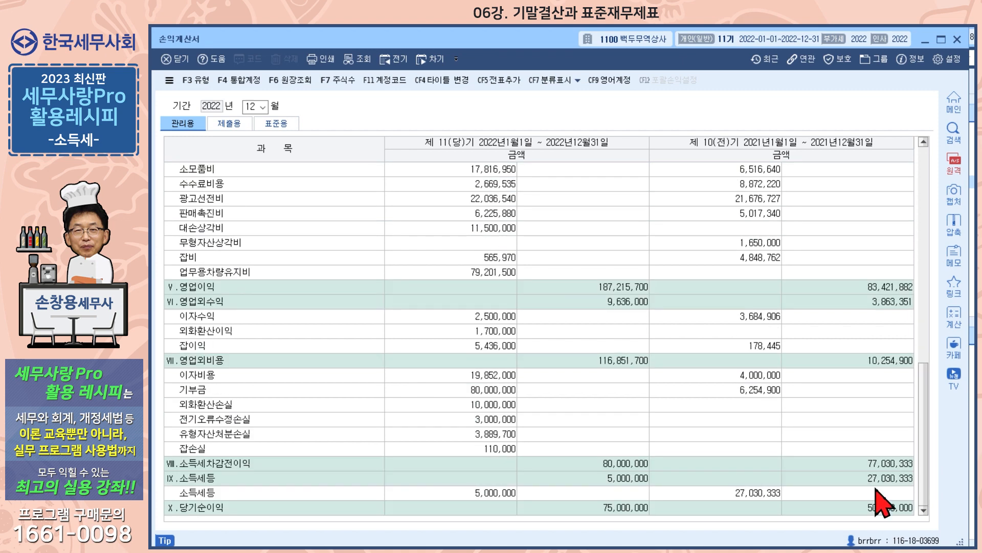
drag(927, 373, 928, 193)
click(238, 126)
click(281, 124)
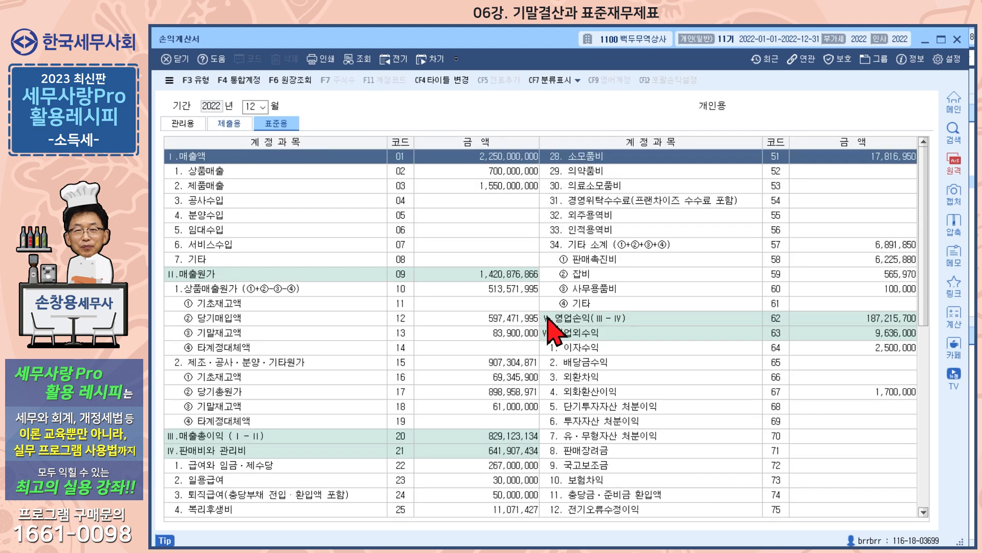
click(958, 40)
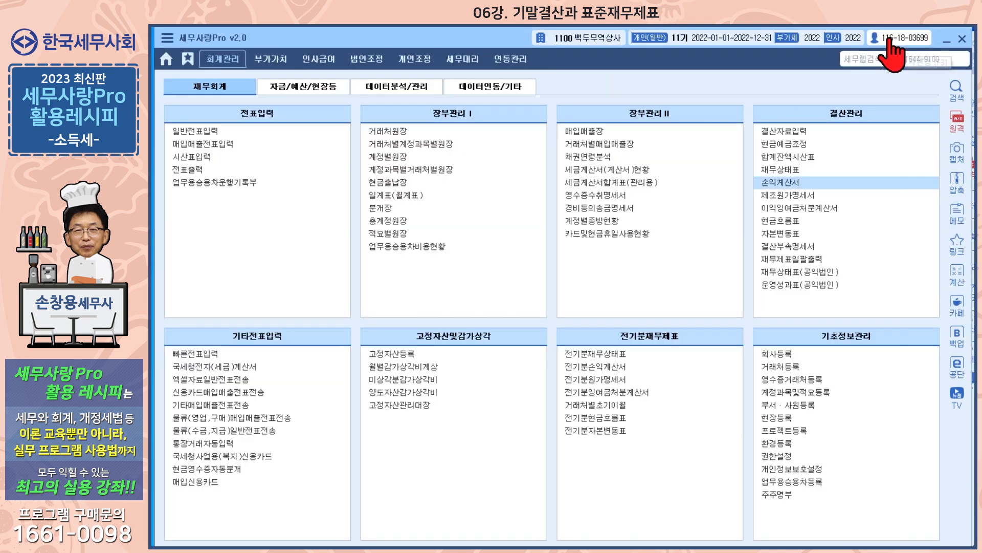
click(783, 170)
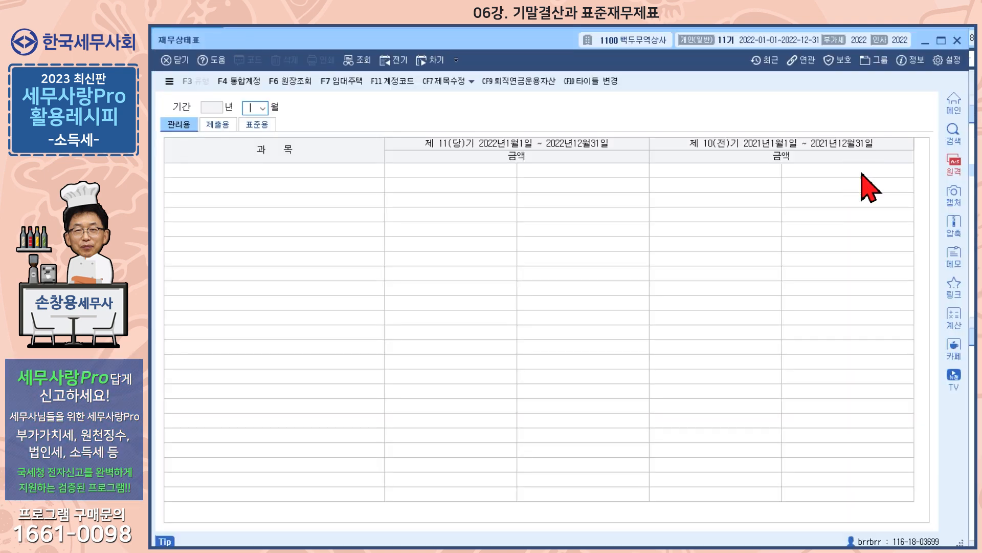
click(958, 39)
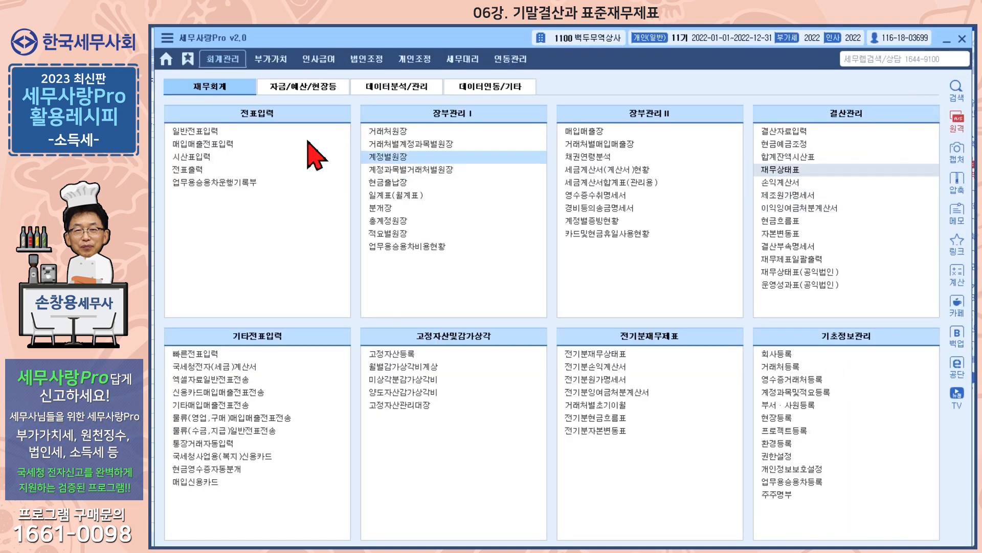
click(152, 46)
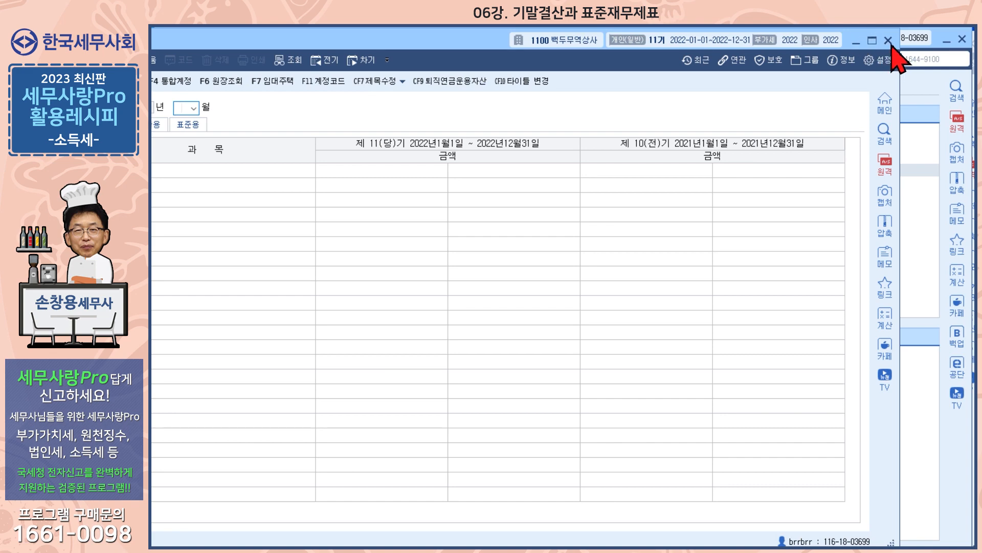
click(889, 41)
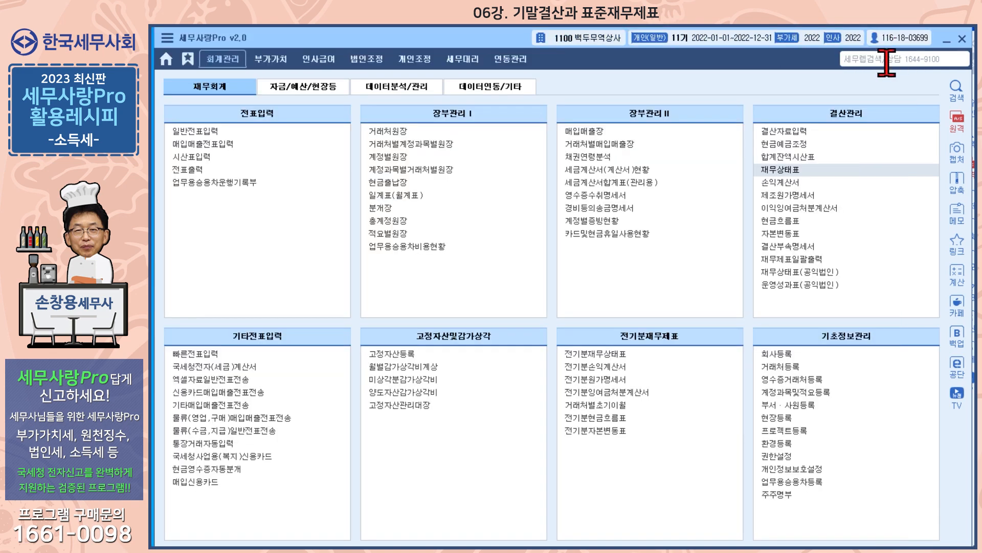
Reopen the December 2022 손익계산서, review it through 당기순이익, and check 전표추가 without replacing the existing 대체분개 before closing.
click(795, 184)
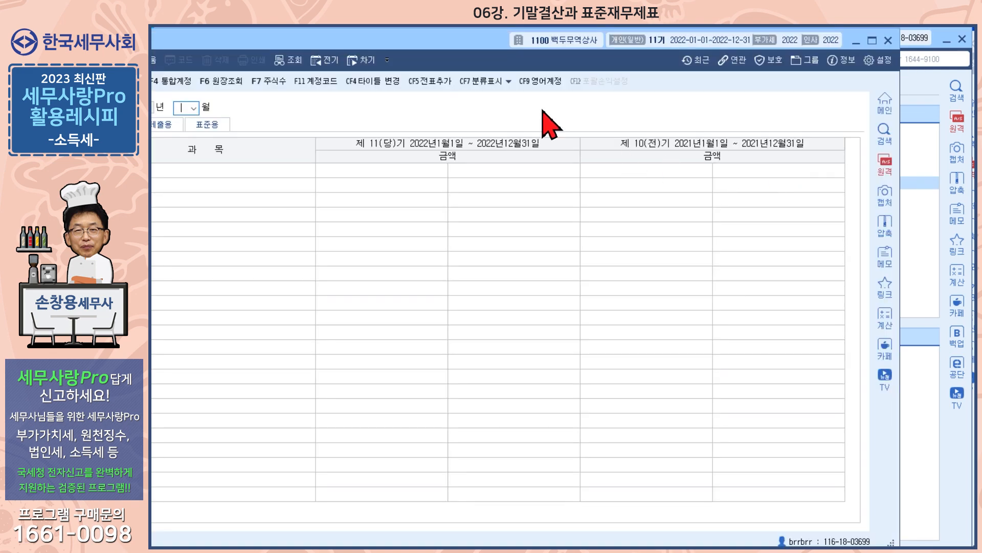
drag(454, 37, 528, 38)
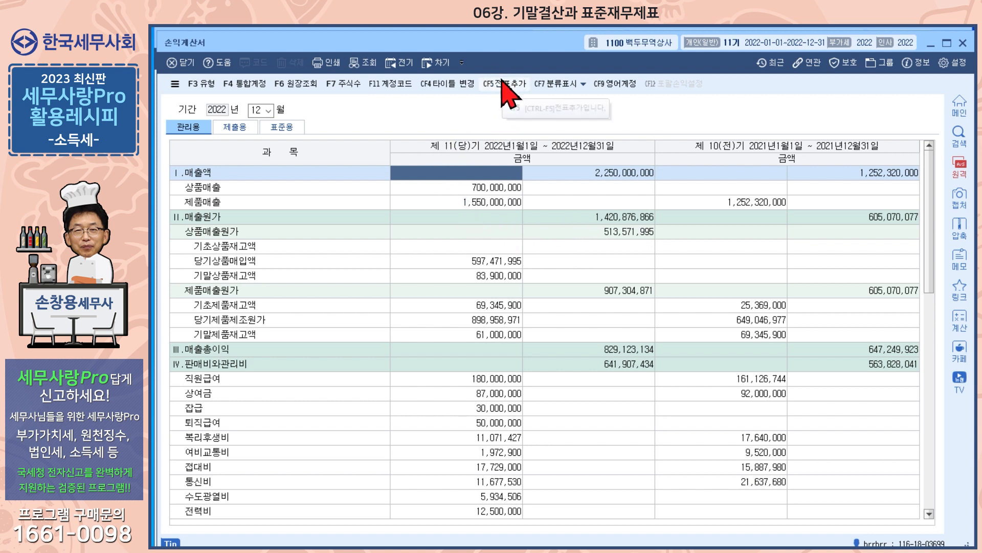
drag(934, 192, 934, 417)
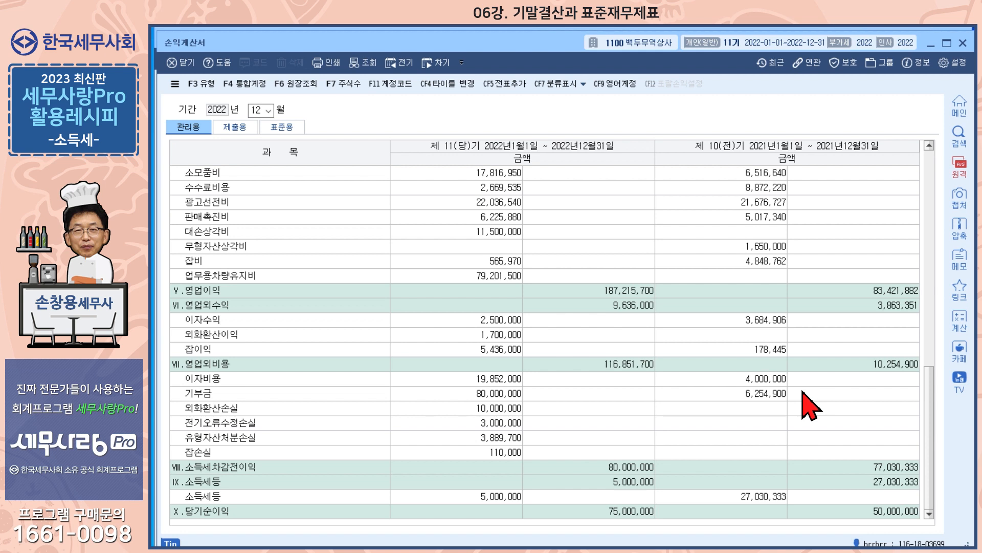
click(502, 85)
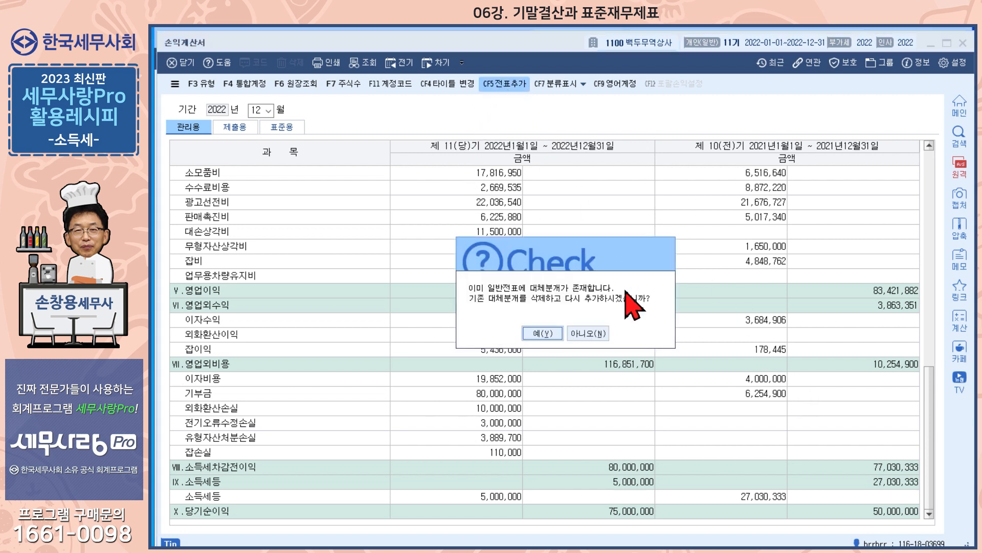
click(596, 333)
click(964, 43)
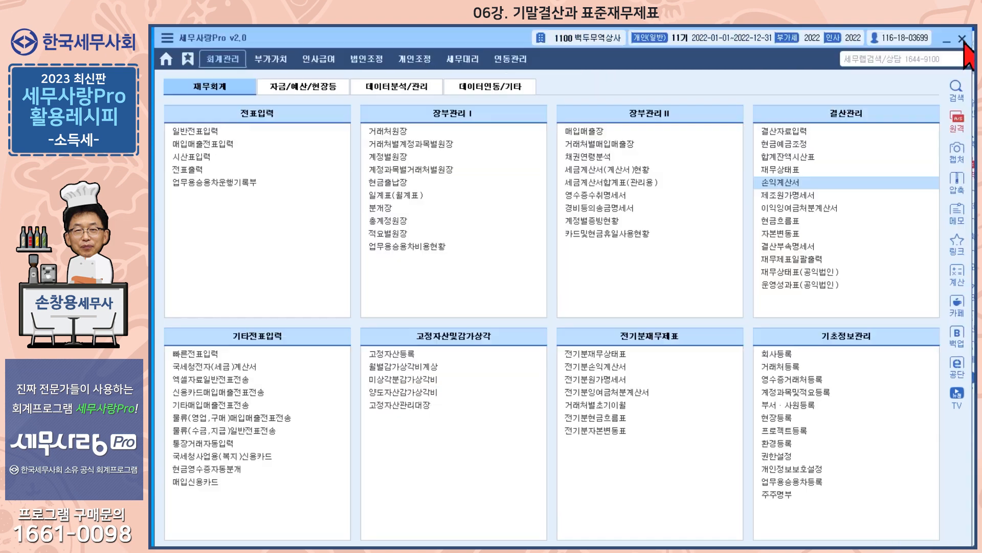
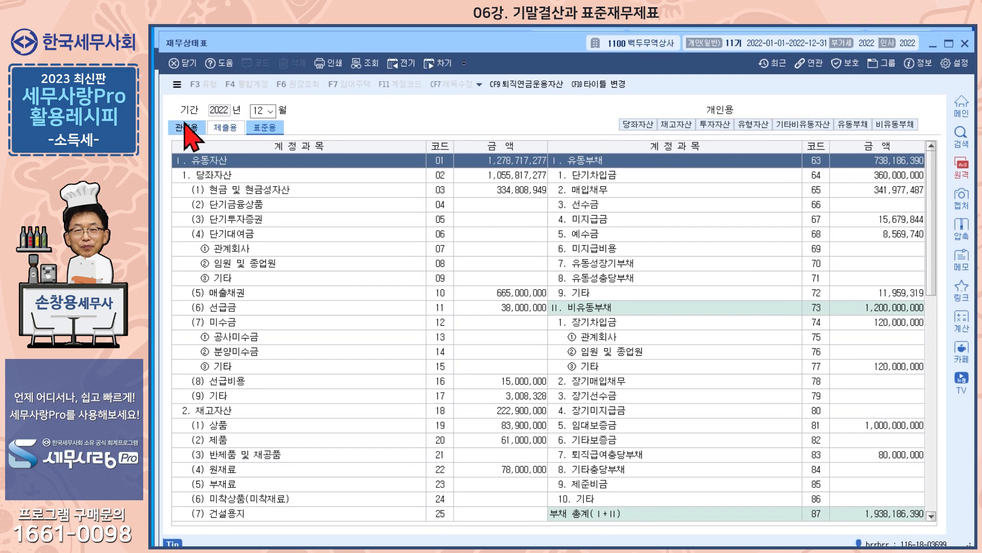
Compare the 관리용, 제출용 and 표준용 forms of the December 2022 재무상태표 and close it.
click(187, 127)
click(225, 127)
click(265, 128)
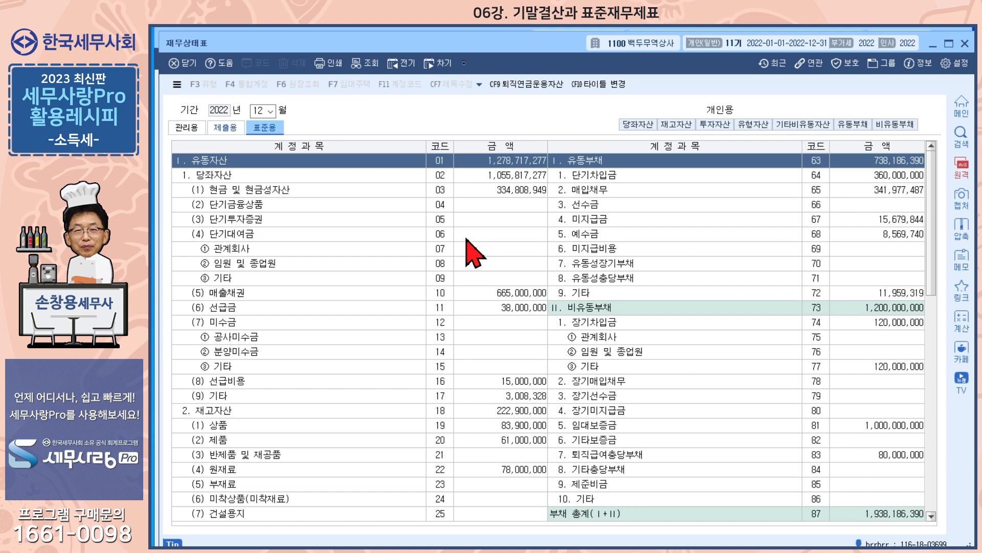
click(965, 44)
Examine the 표준재무제표 code assigned to the 현금 and 보통예금 accounts in 계정과목및적요등록.
click(802, 397)
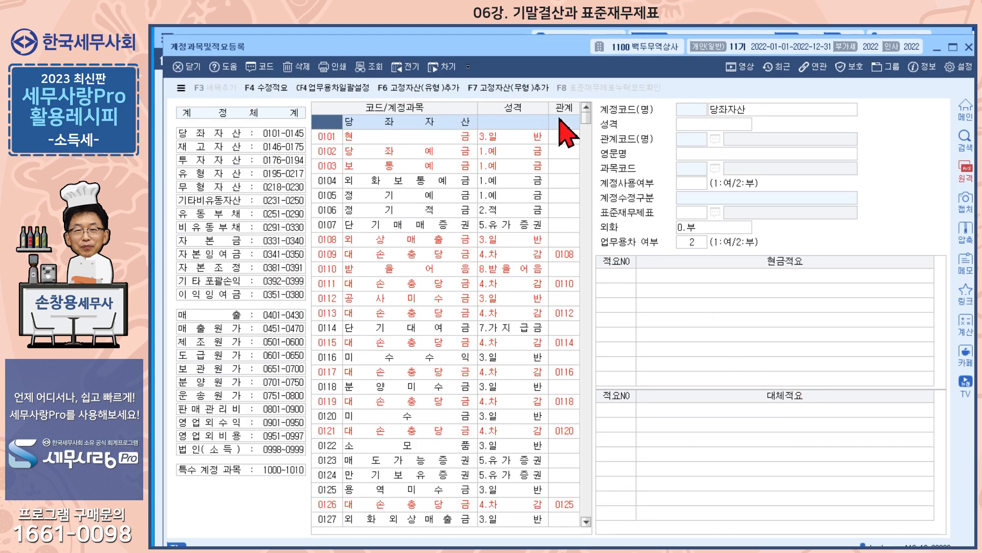
click(326, 142)
click(333, 167)
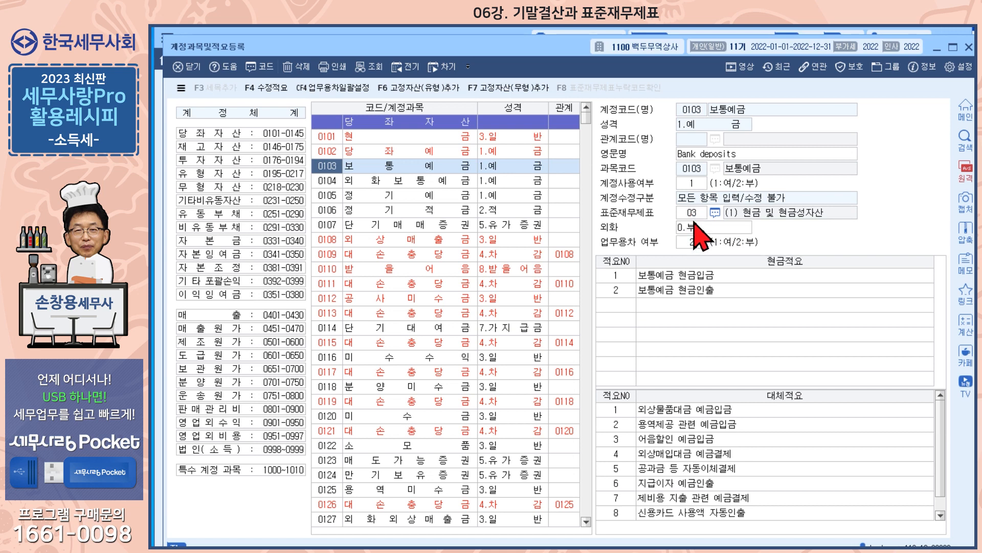
click(969, 47)
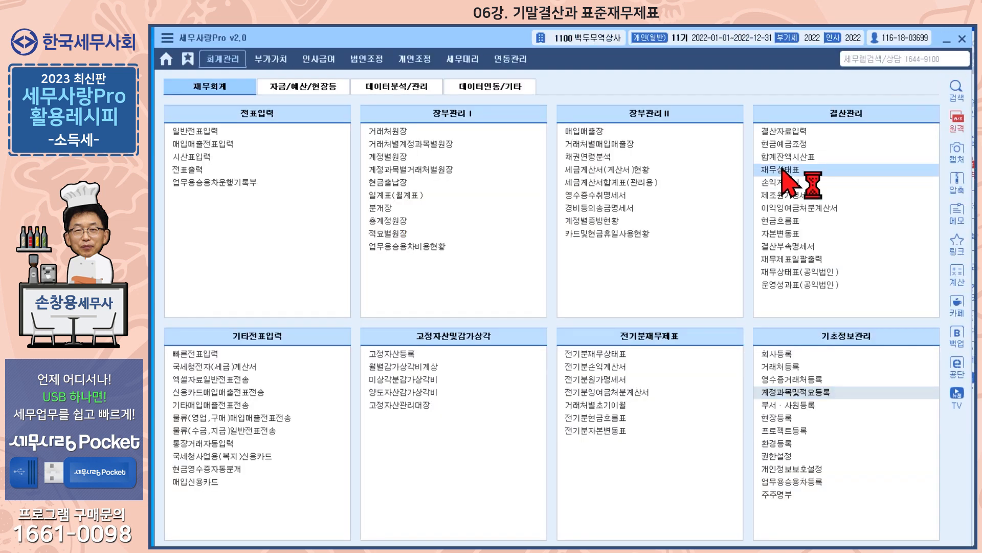
View the December 2022 재무상태표 in its 표준용 form and close it.
click(780, 169)
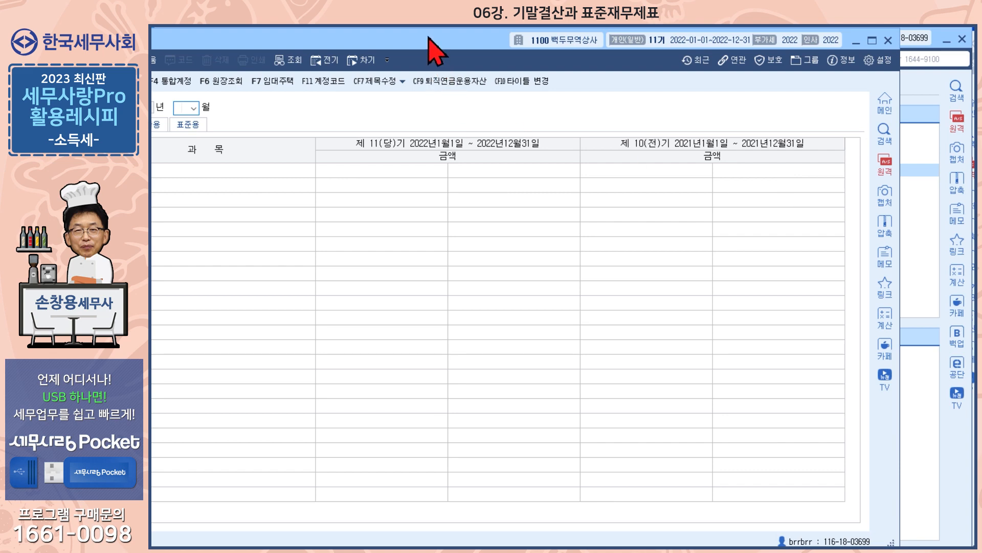
drag(429, 42, 524, 41)
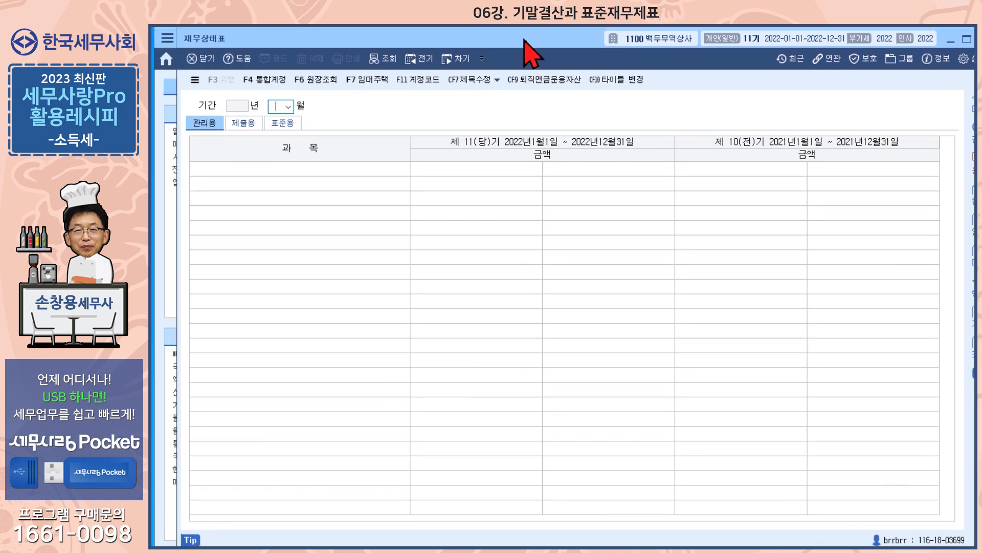
click(281, 124)
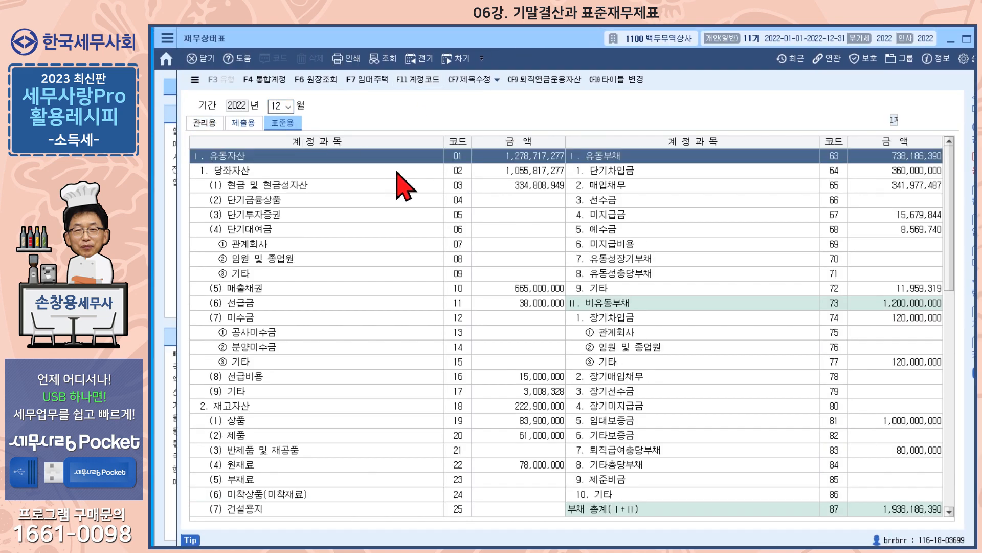
click(971, 38)
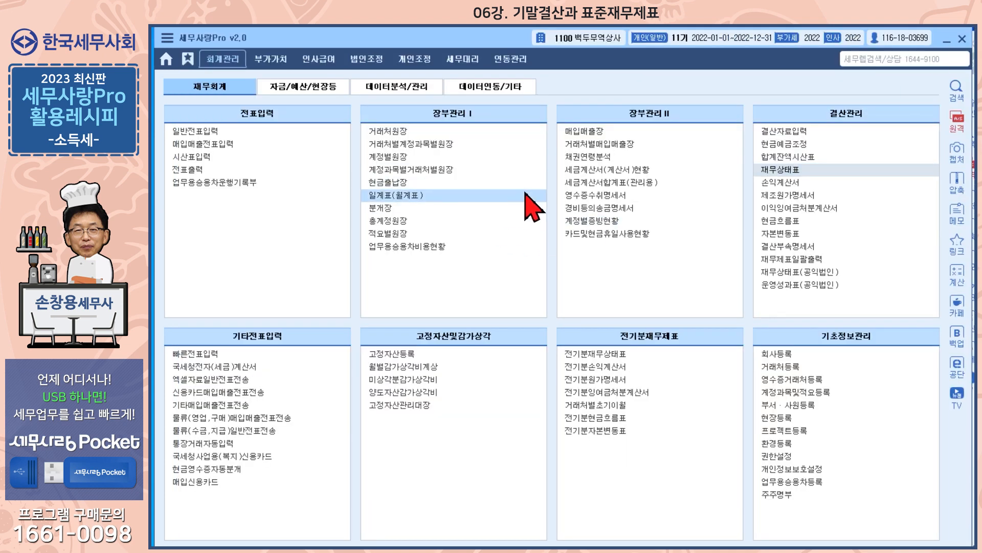
Reload the 표준재무상태표 under 개인조정 with fresh accounting data, replacing the existing entries, and save it on closing.
click(410, 64)
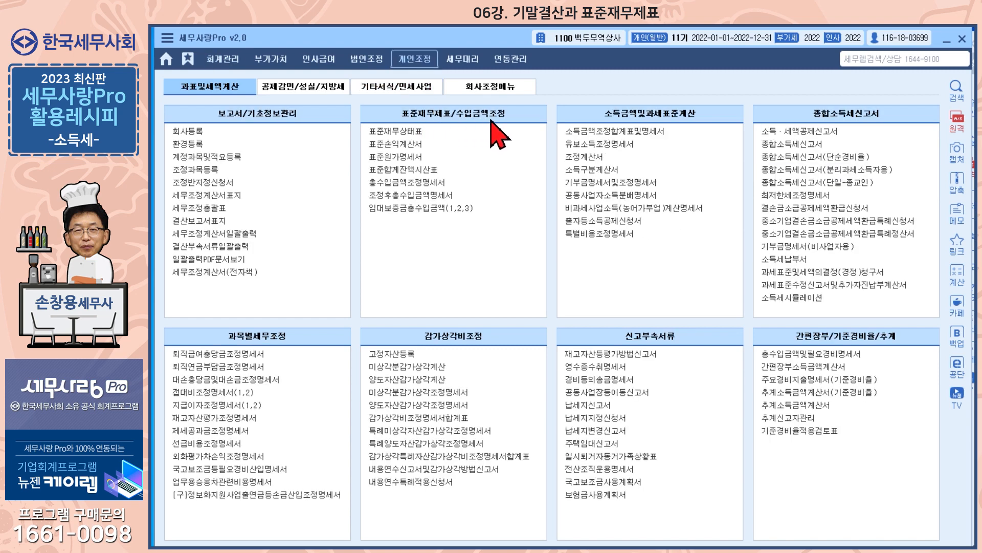
click(414, 131)
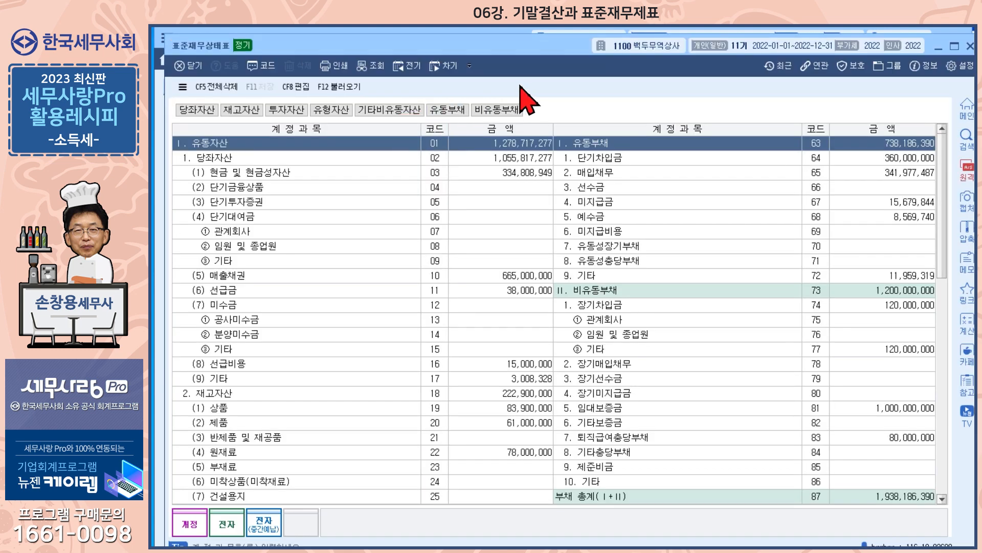
click(342, 88)
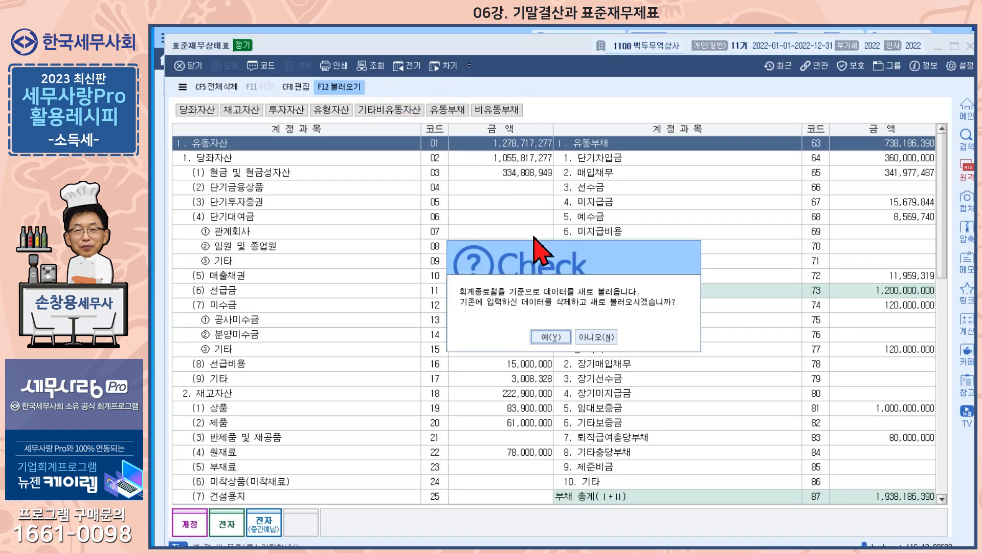
click(552, 355)
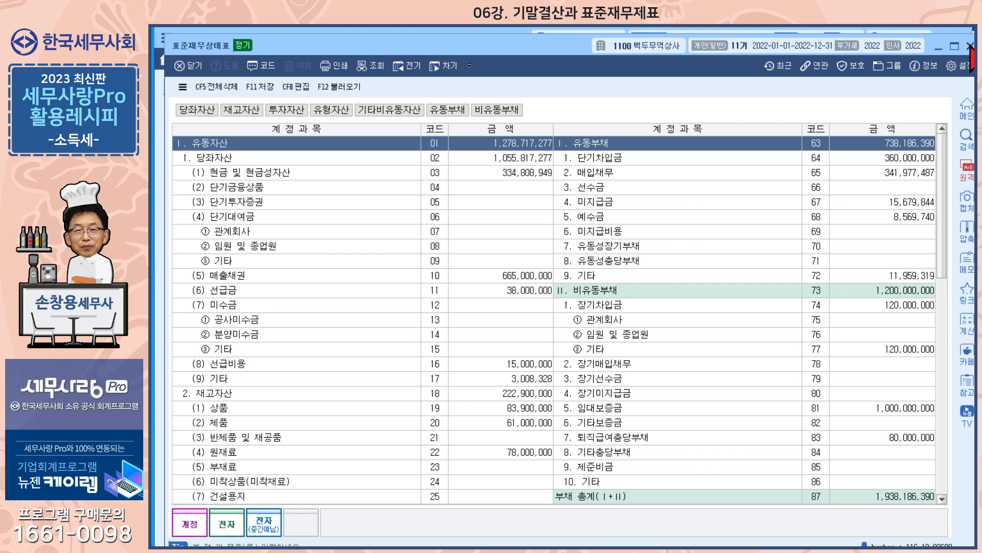
click(971, 46)
click(518, 334)
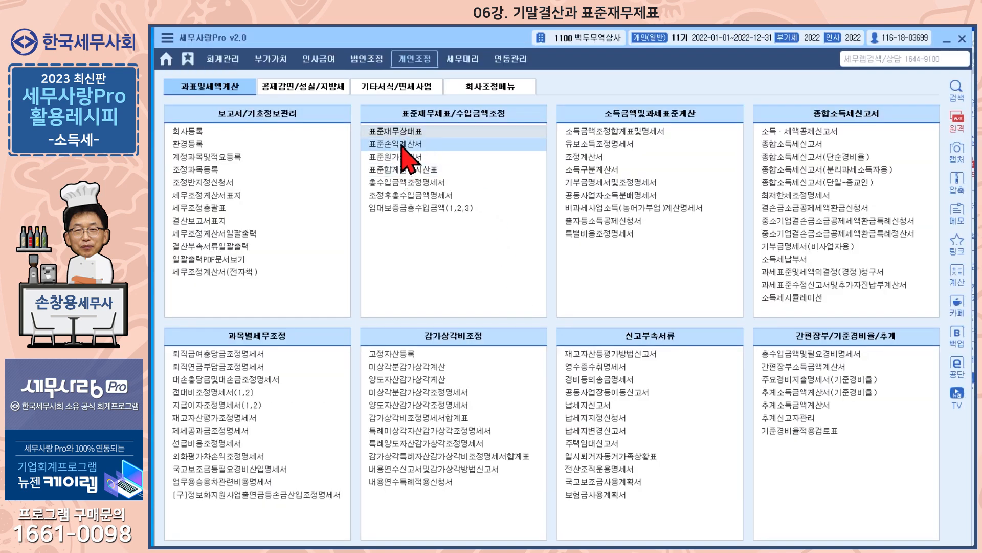
Reload the 표준손익계산서 with fresh accounting data, check its 소득세등 line, and save it on closing.
click(409, 145)
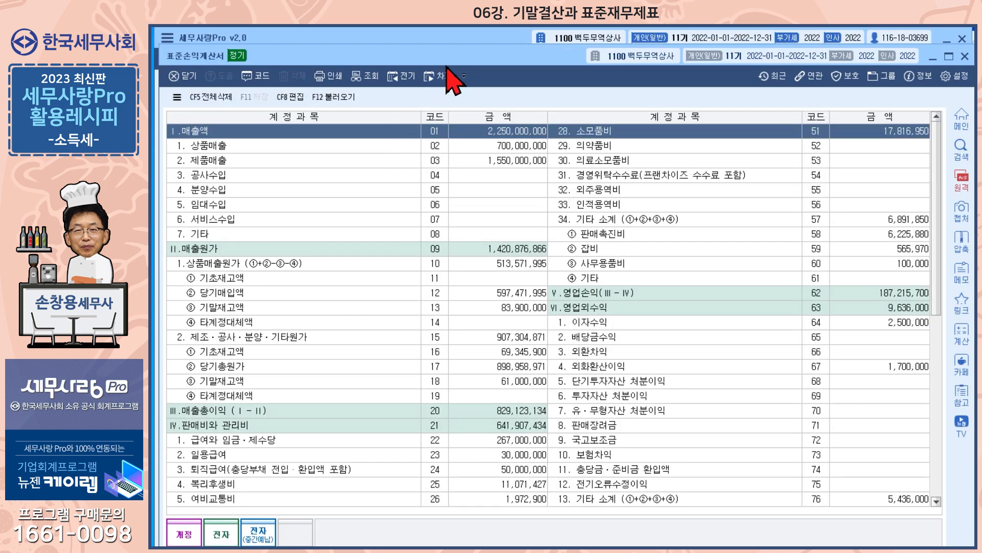
click(338, 97)
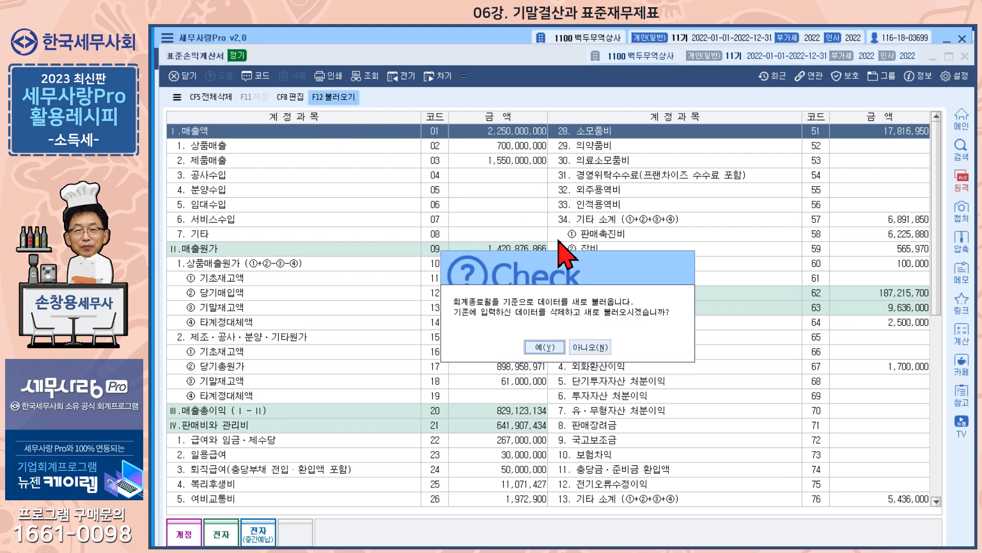
click(546, 346)
drag(943, 148, 942, 363)
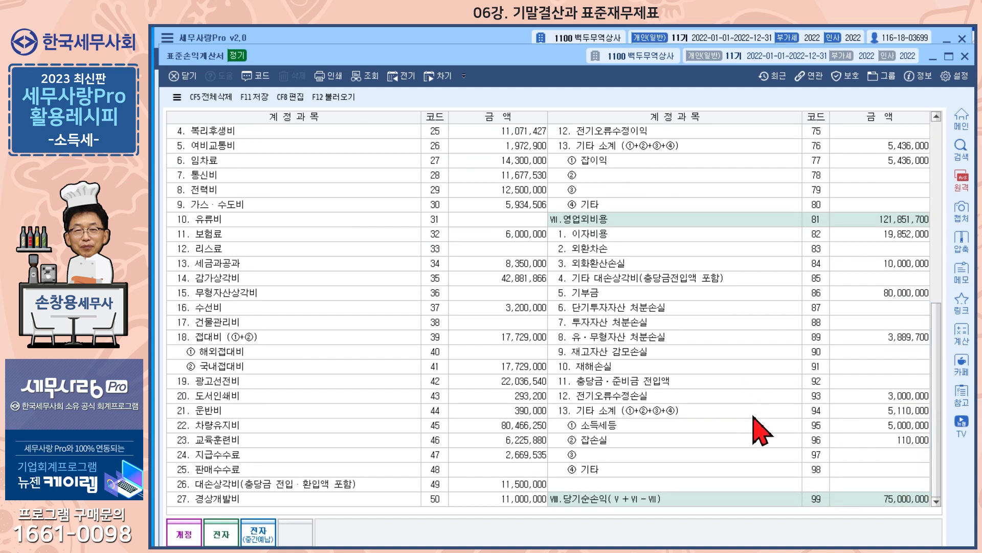
click(897, 425)
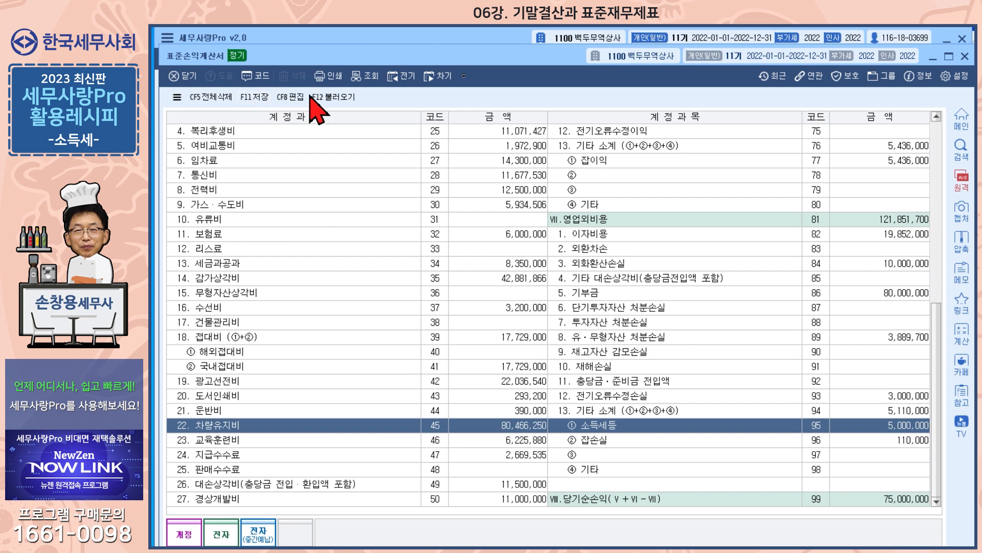
click(965, 56)
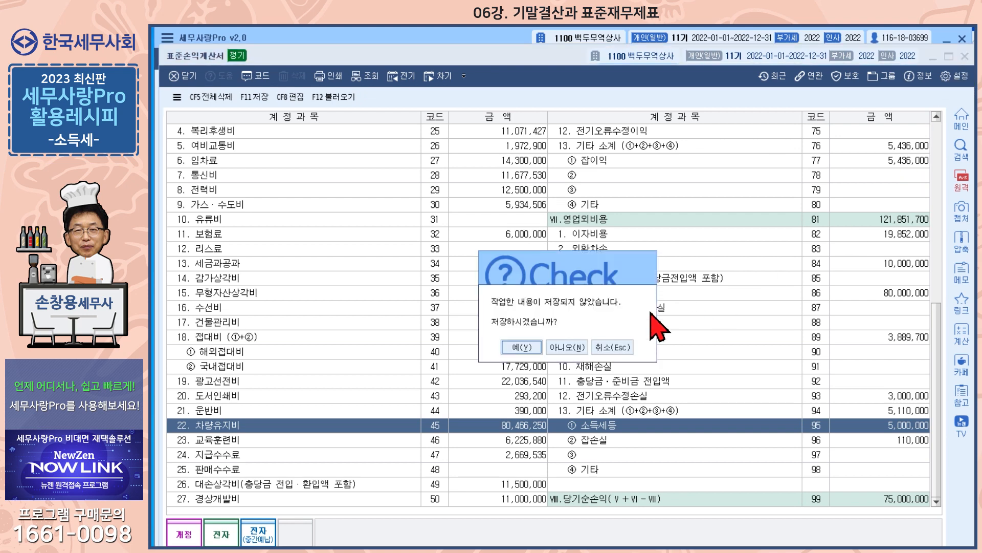
click(527, 341)
Open the 표준원가명세서 with the 제조원가명세서 type, reload it with fresh accounting data, and save it on closing.
click(407, 157)
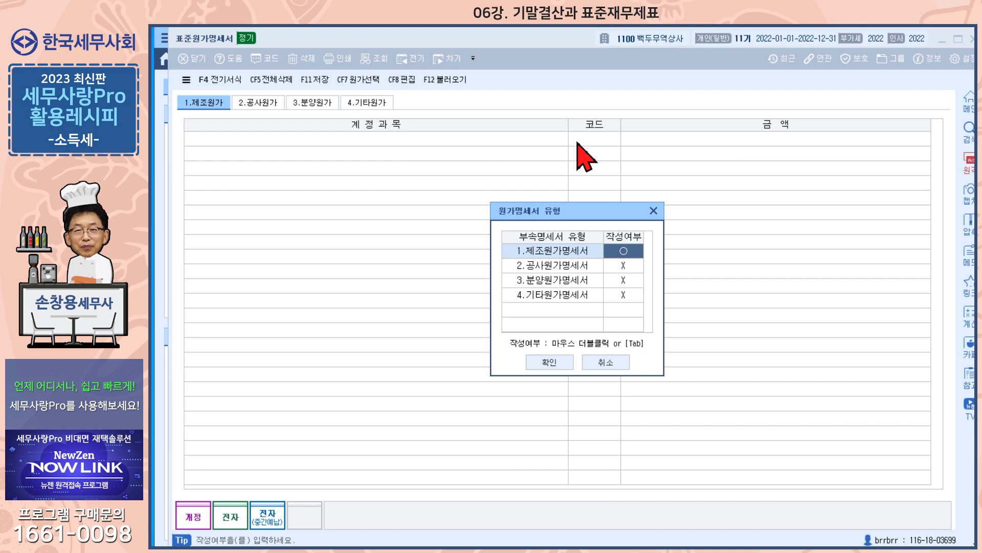
click(556, 366)
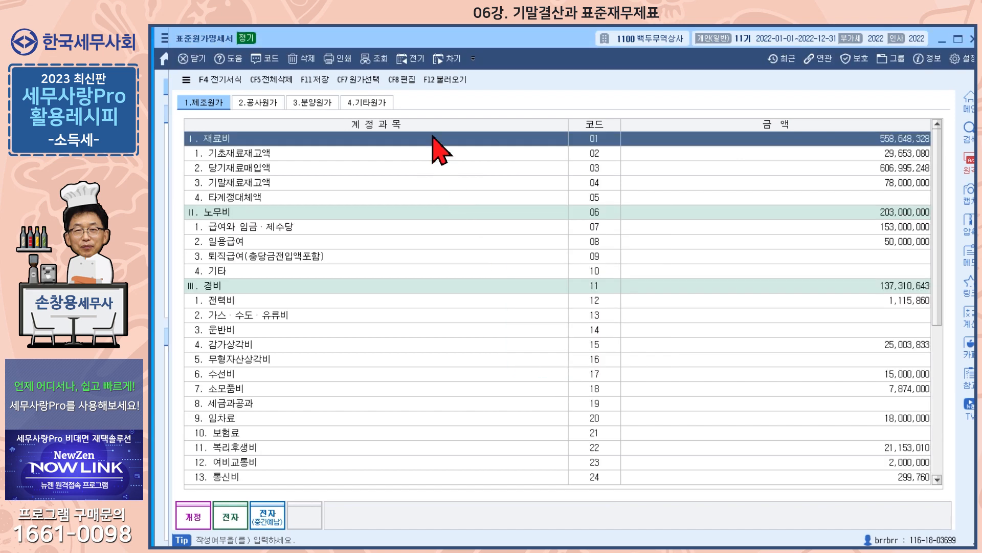
click(445, 79)
click(558, 320)
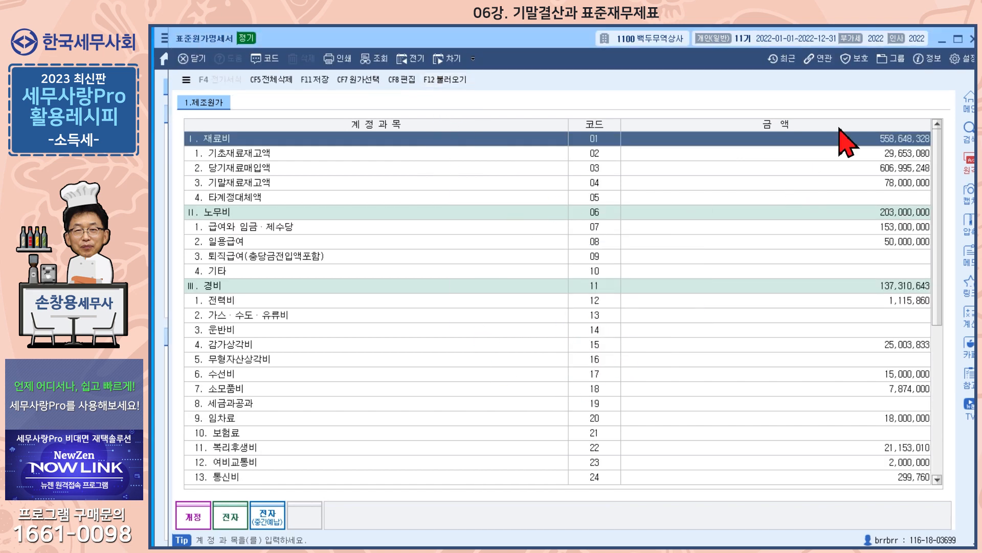
click(973, 39)
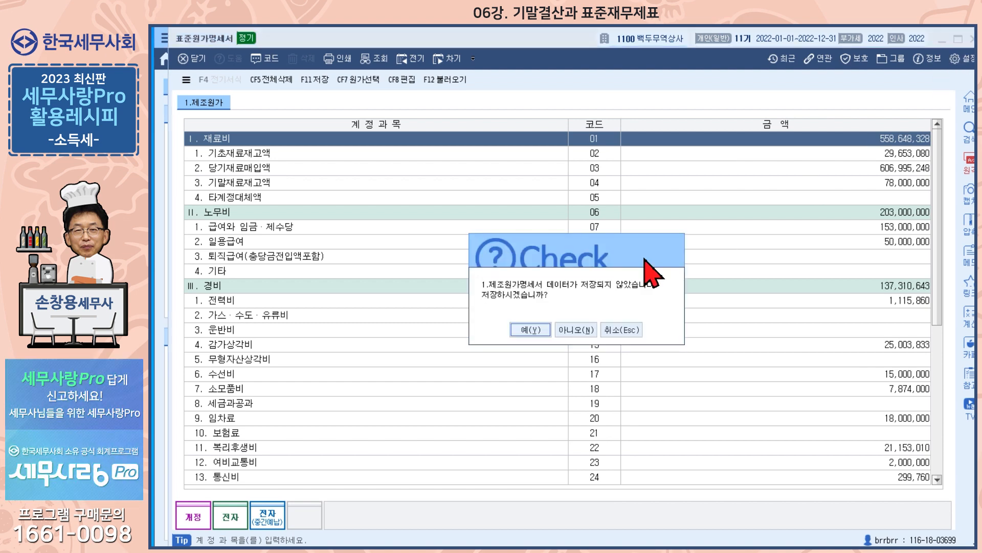
click(528, 329)
Reload the 표준합계잔액시산표 with fresh accounting data and save it on closing.
click(421, 171)
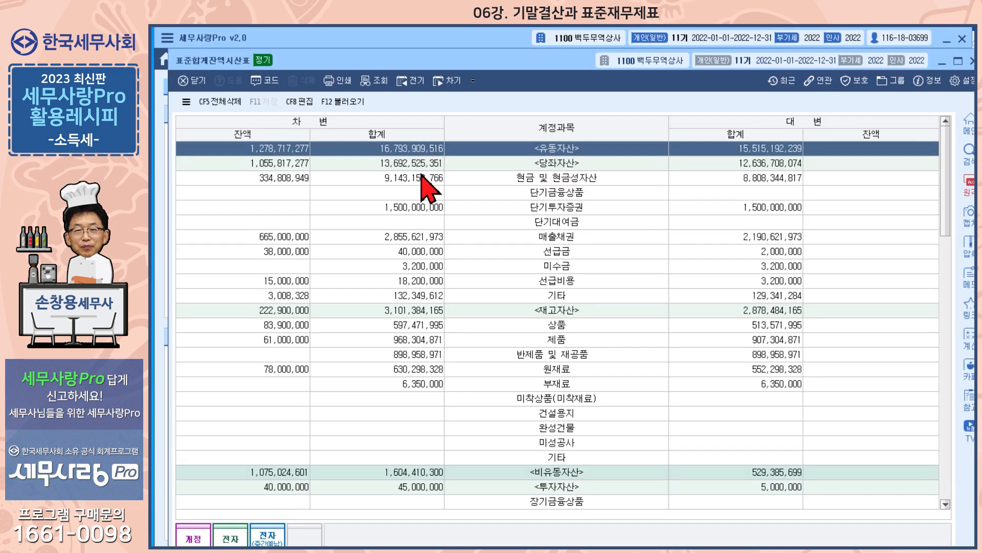
click(348, 102)
click(550, 351)
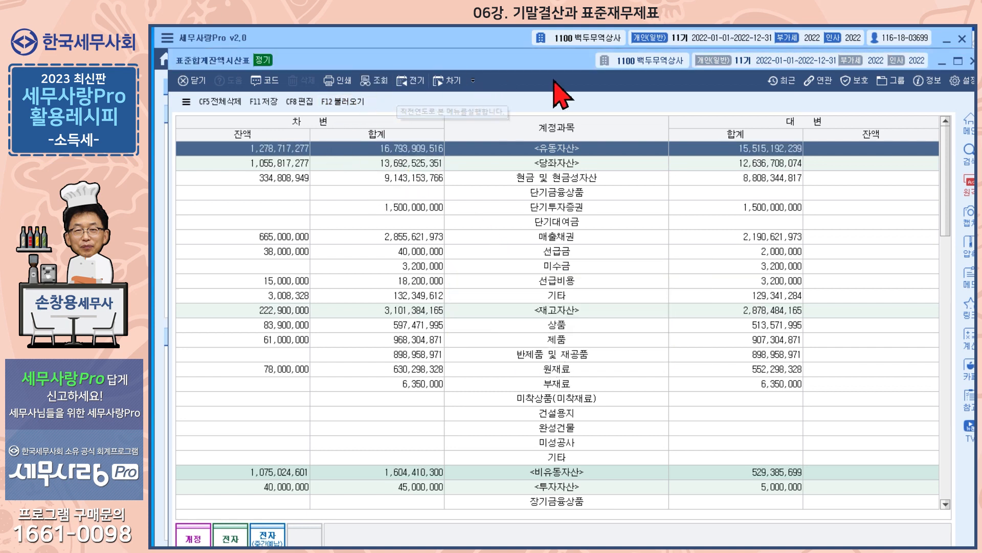
click(971, 61)
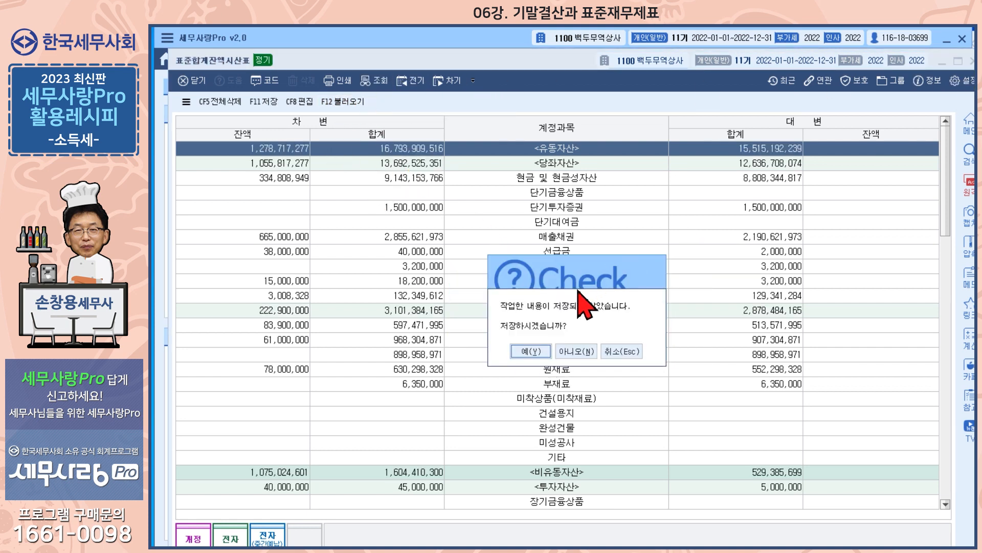
click(543, 353)
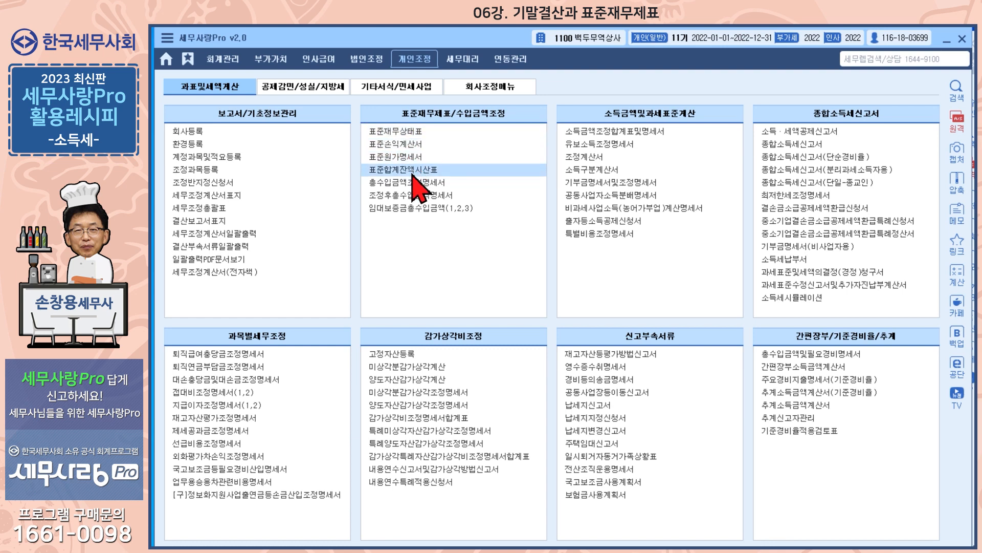
Look over the closing statements listed under 회계관리, then view the saved 표준재무상태표 under 개인조정 and close it.
click(227, 60)
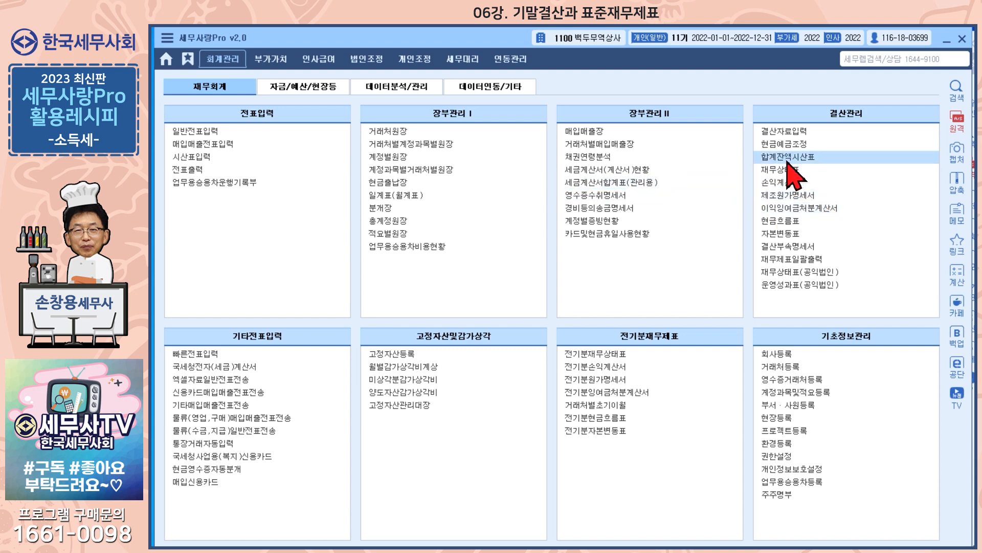
click(416, 60)
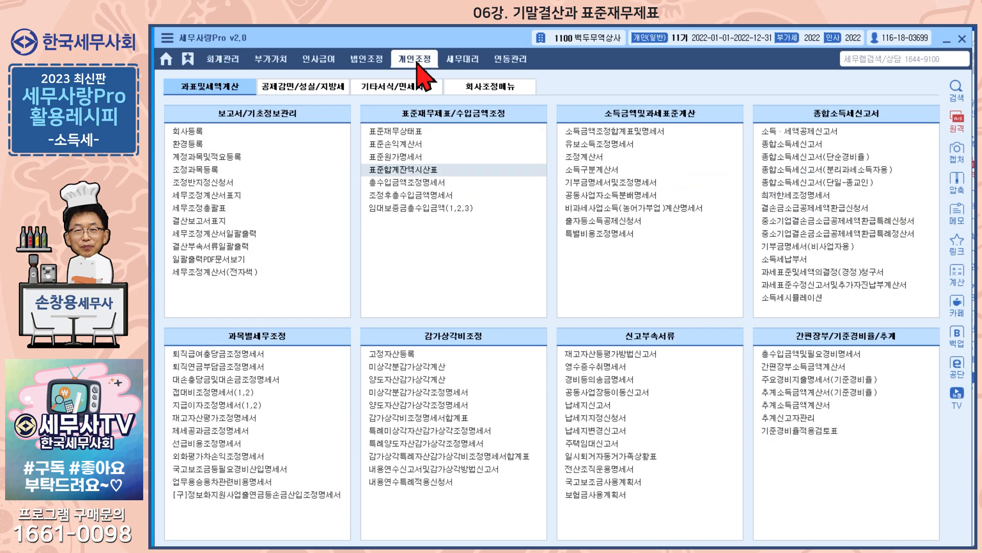
click(404, 132)
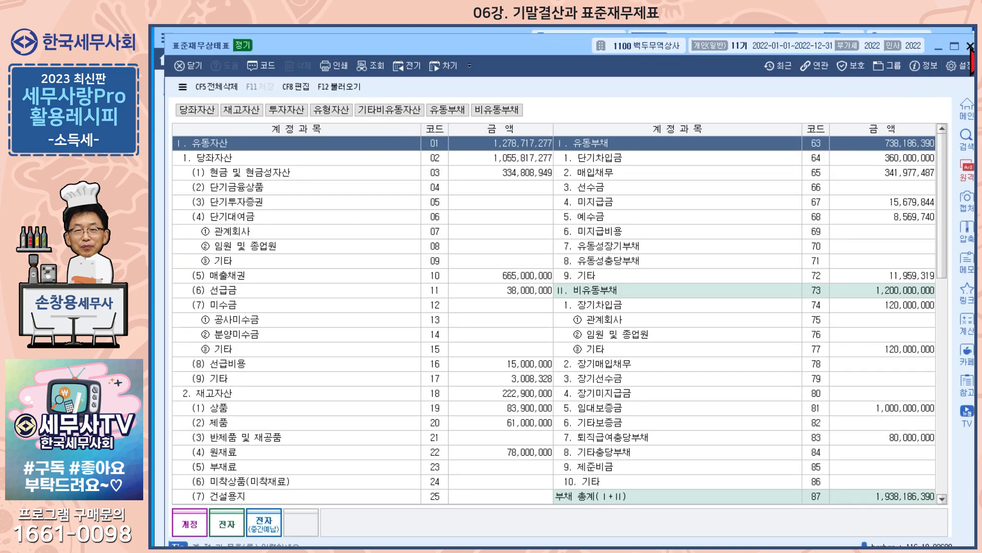
click(970, 47)
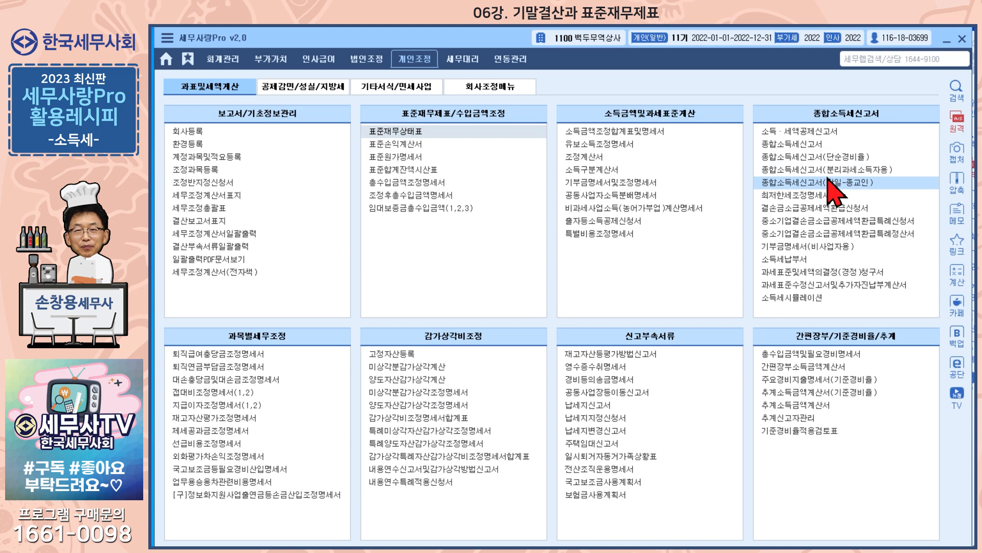